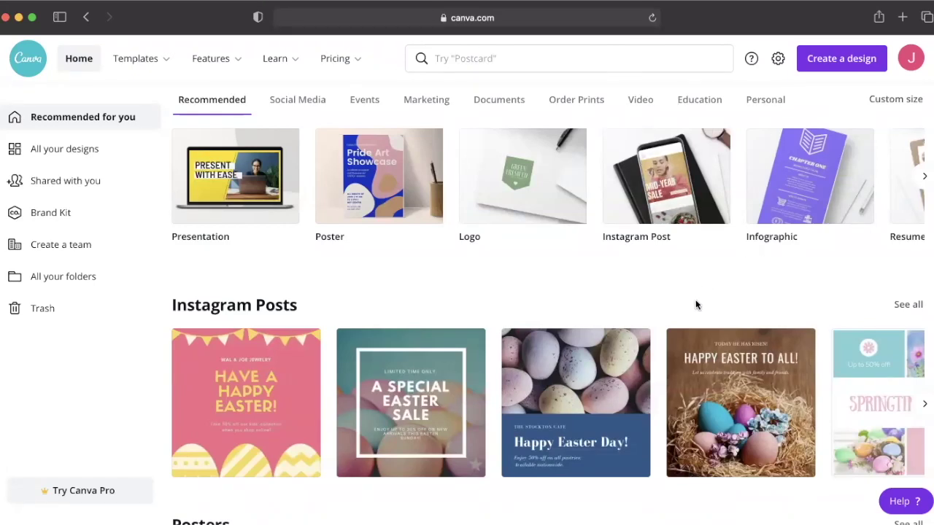
Scroll down through the Canva home page and back up to the design-type carousel.
scroll(681, 305, "down", 3)
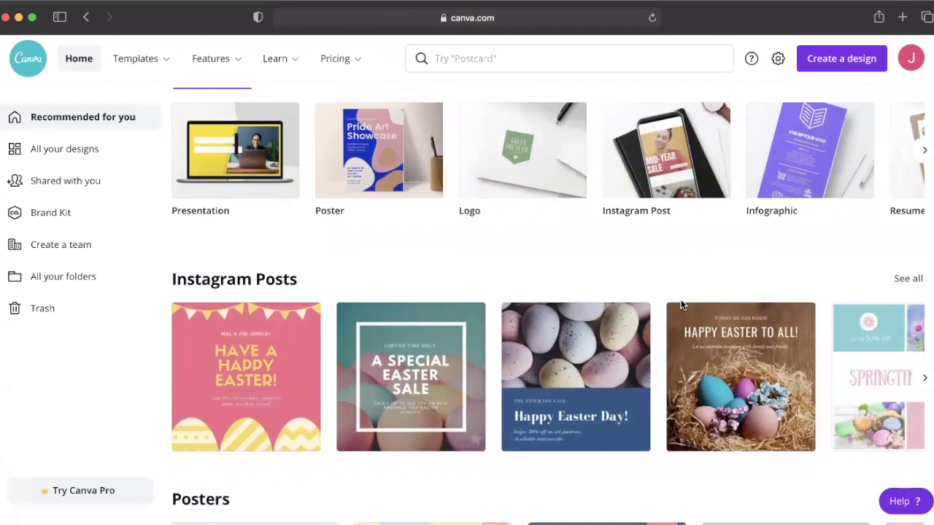
scroll(682, 305, "down", 5)
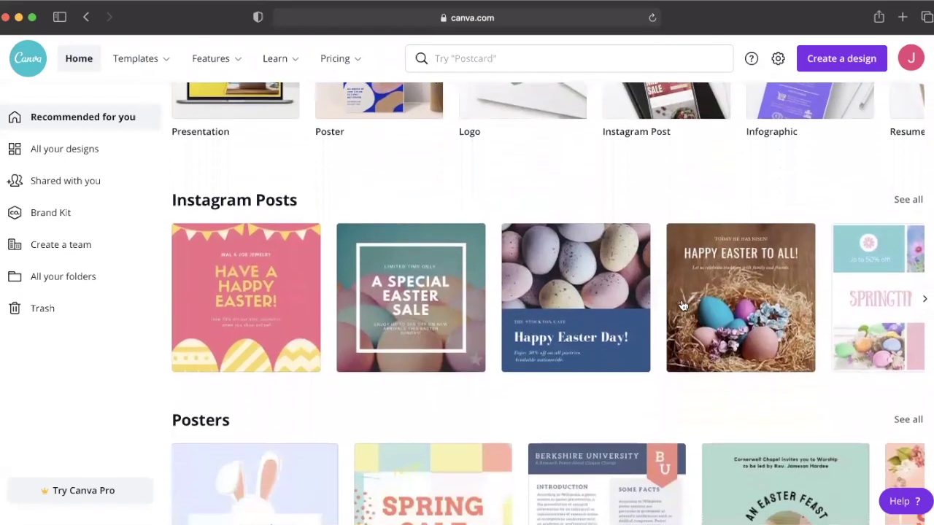
scroll(683, 306, "down", 1)
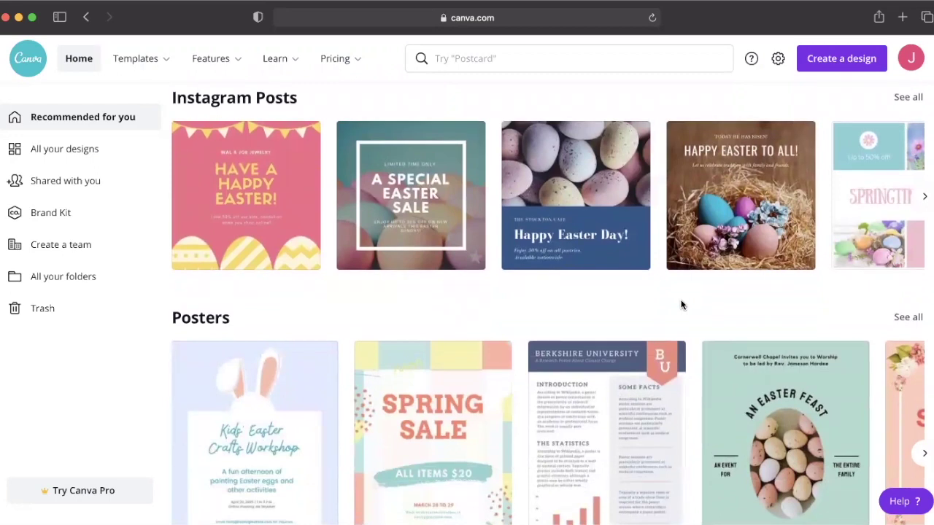
scroll(682, 306, "down", 5)
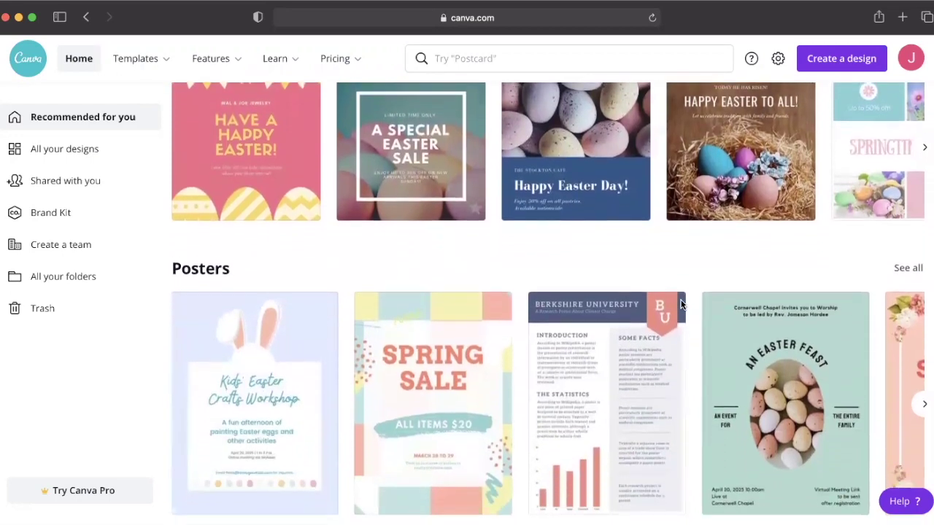
scroll(682, 305, "down", 6)
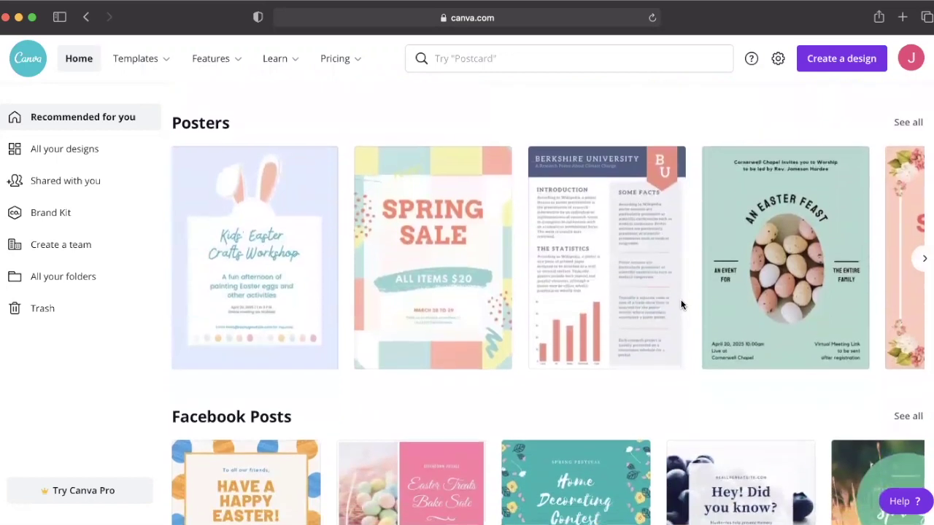
scroll(682, 306, "down", 3)
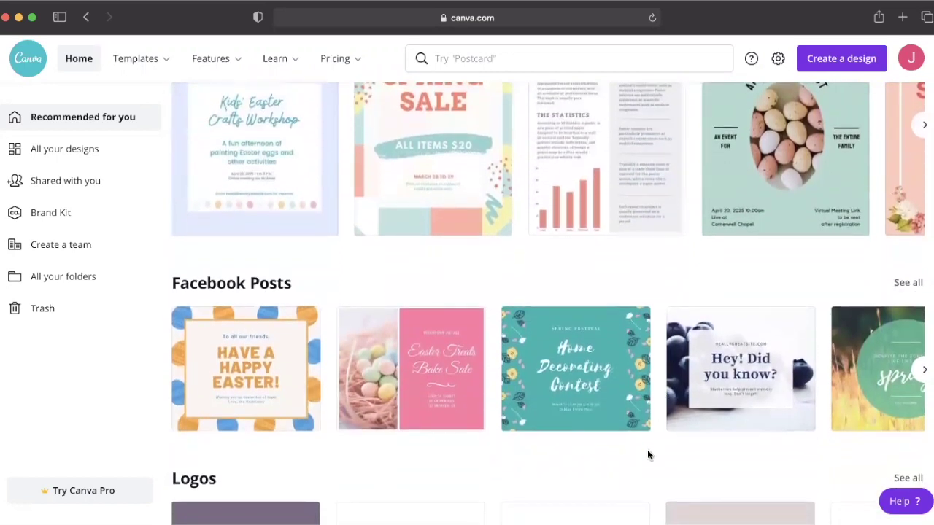
scroll(648, 452, "down", 6)
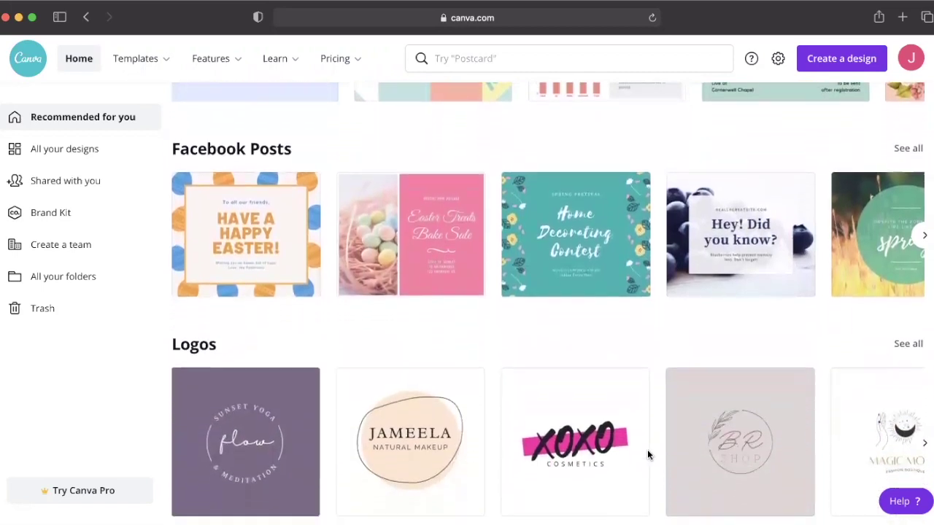
scroll(647, 455, "down", 7)
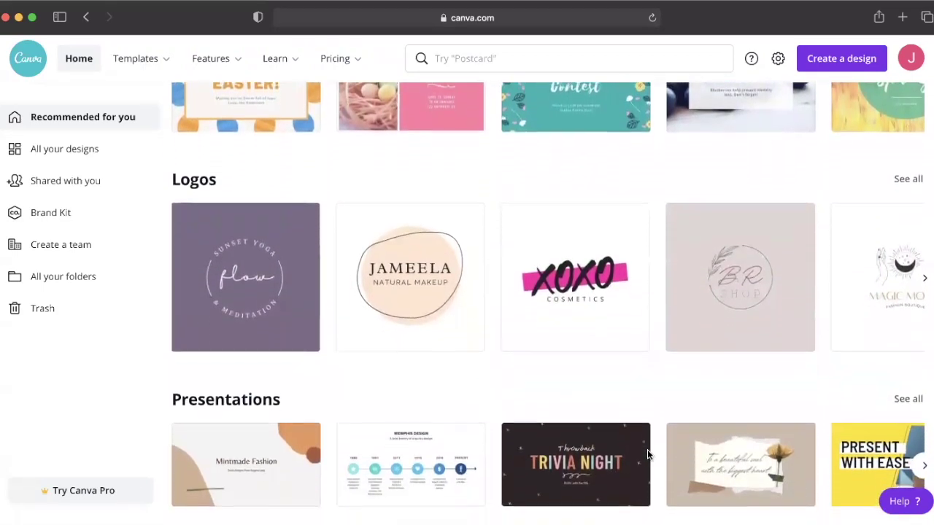
scroll(647, 454, "down", 1)
scroll(649, 455, "down", 5)
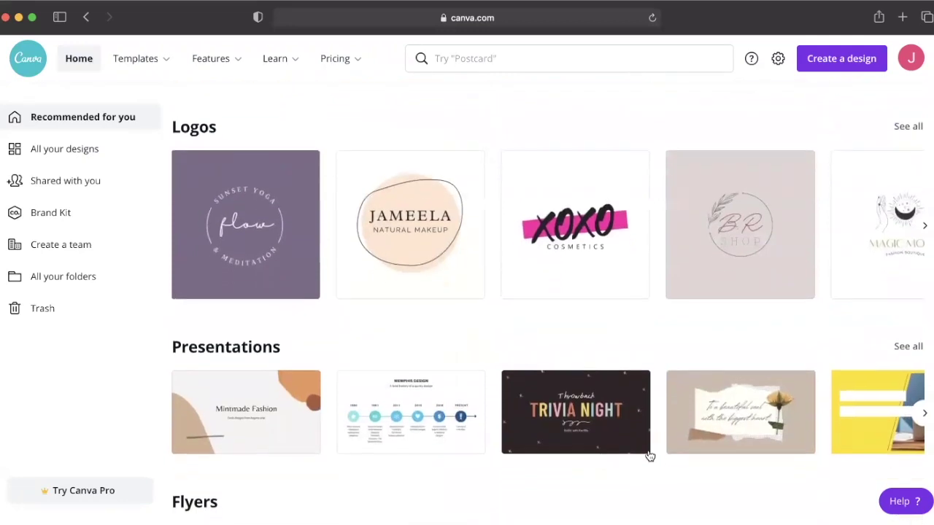
scroll(650, 455, "down", 1)
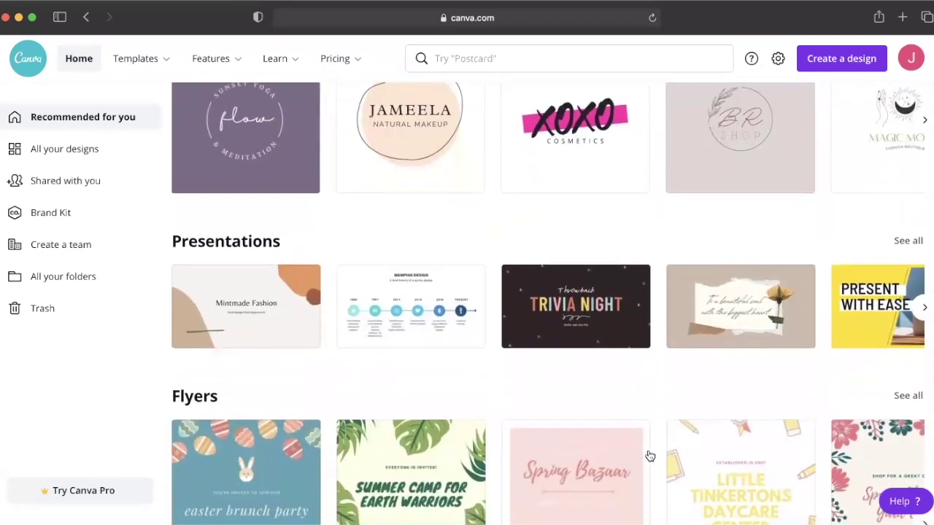
scroll(660, 398, "up", 9)
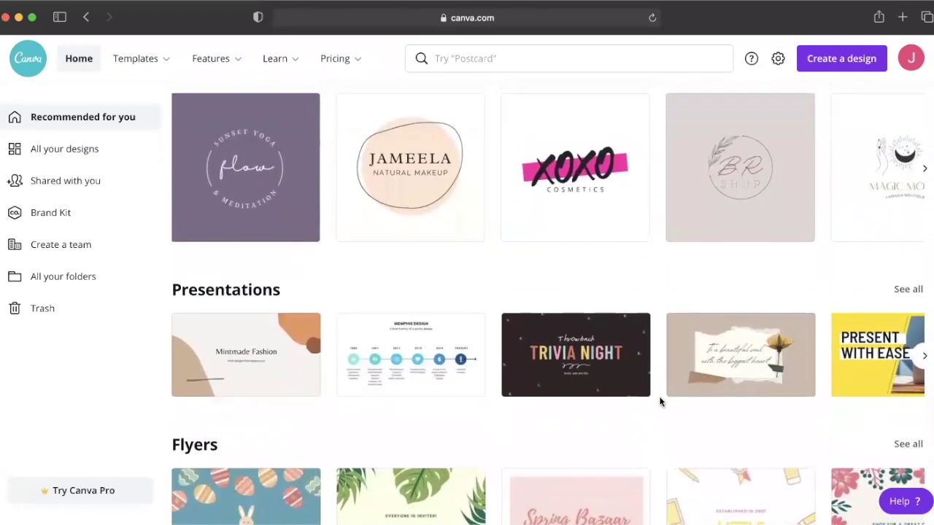
scroll(660, 400, "up", 12)
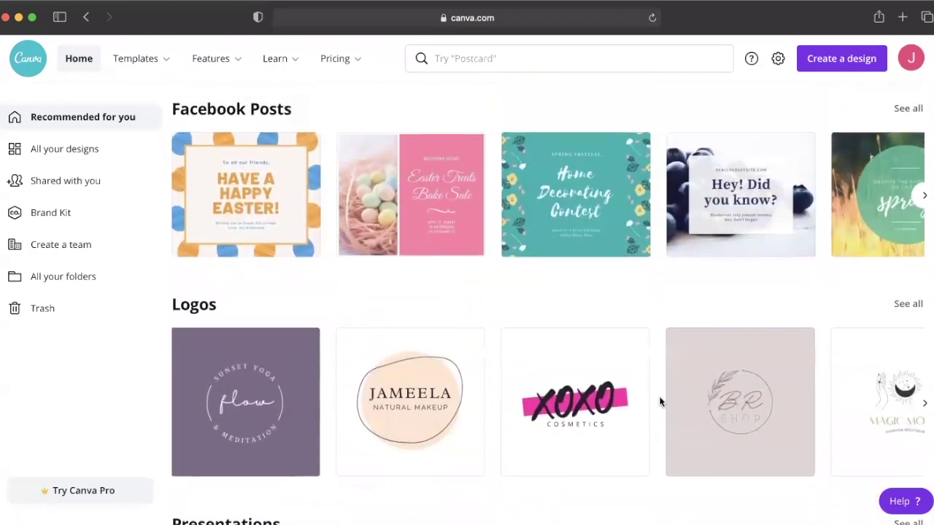
scroll(659, 399, "up", 20)
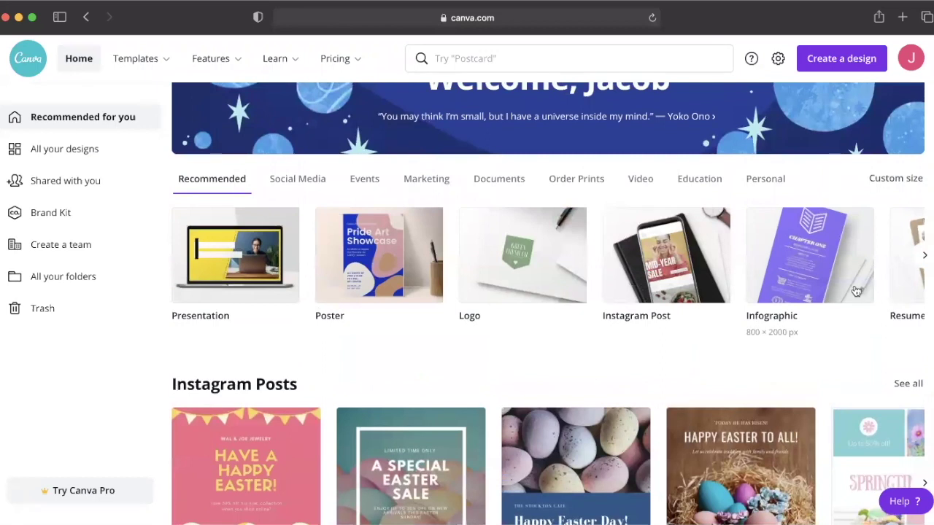
Page the carousel past Brochure, Invitation and Menu to Label, Report and T-Shirt, then open Create a design.
left_click(925, 257)
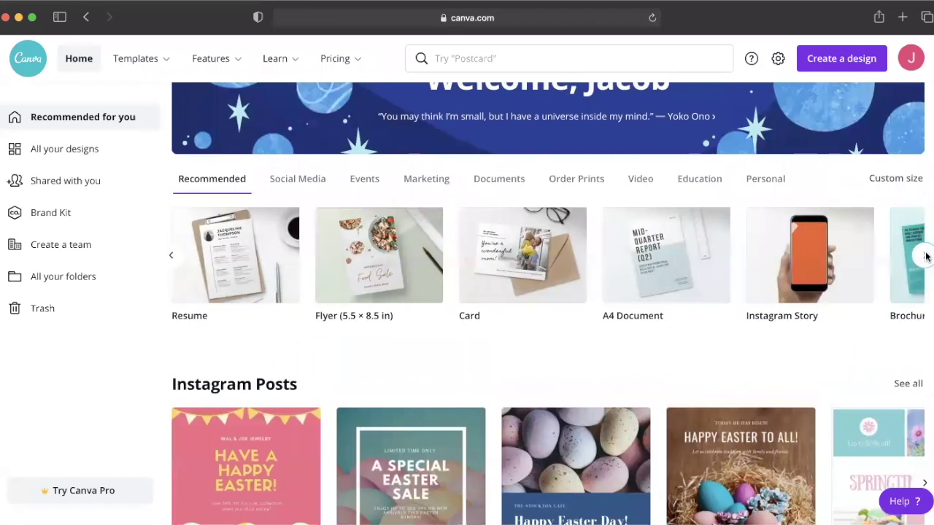
scroll(818, 367, "down", 1)
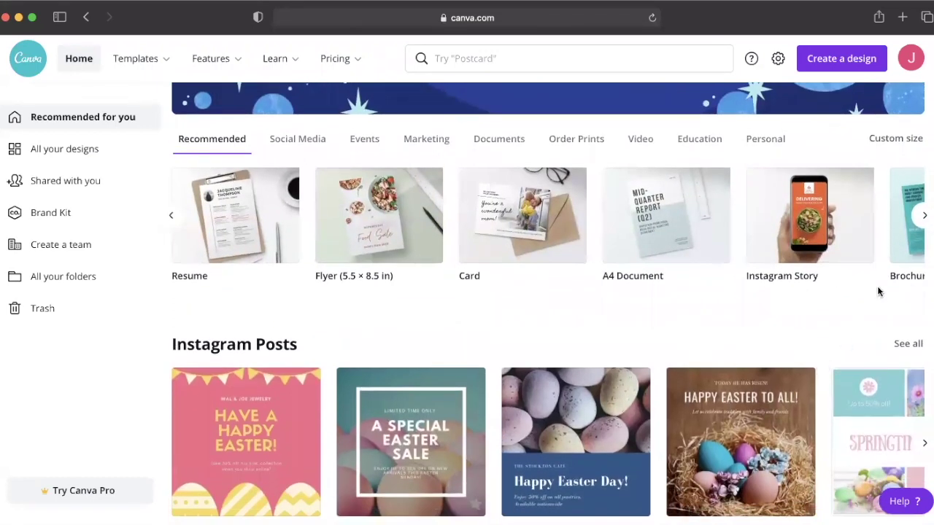
left_click(924, 217)
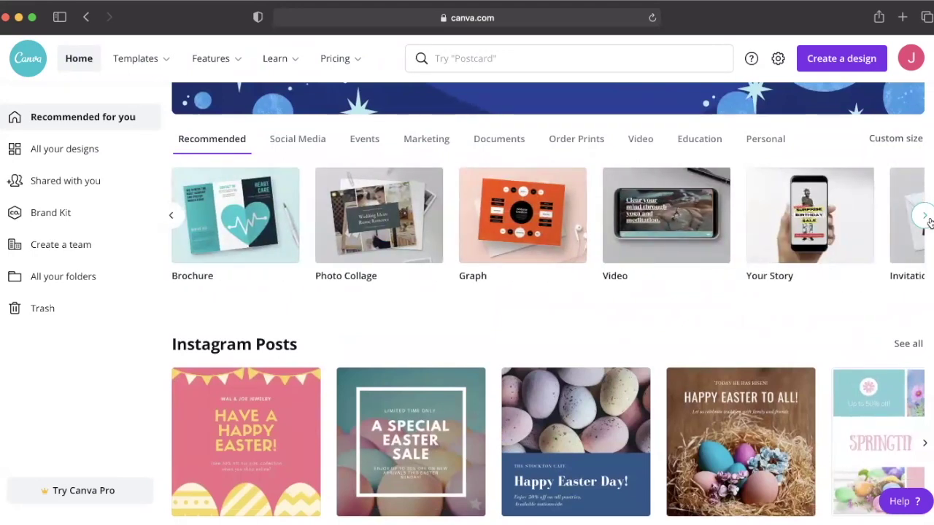
left_click(925, 218)
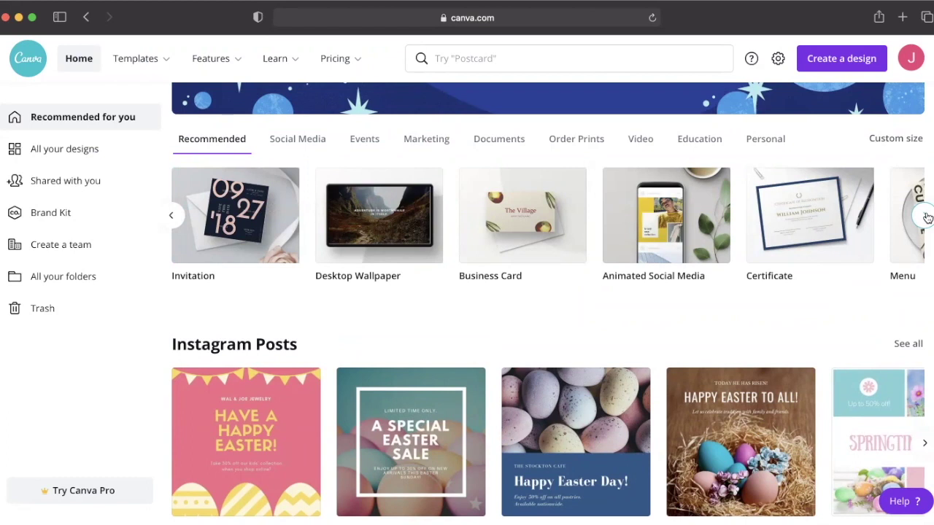
left_click(925, 217)
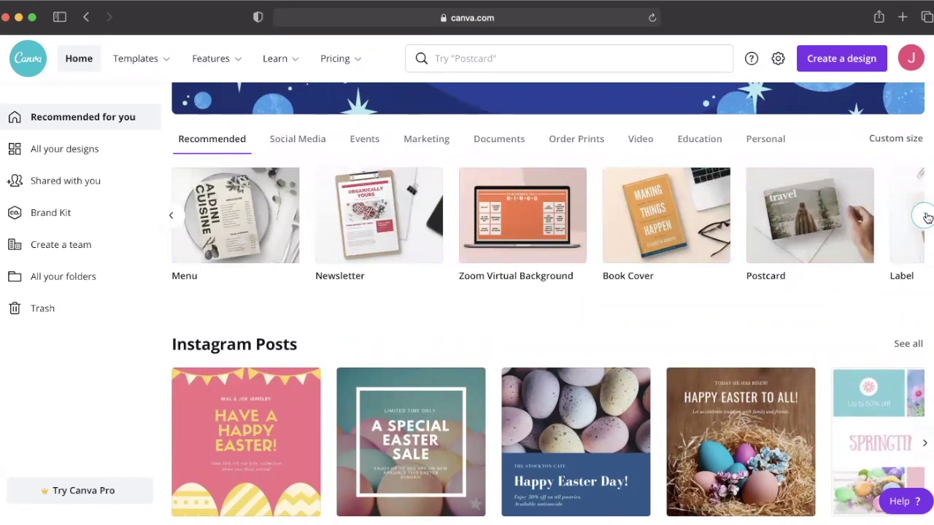
left_click(926, 218)
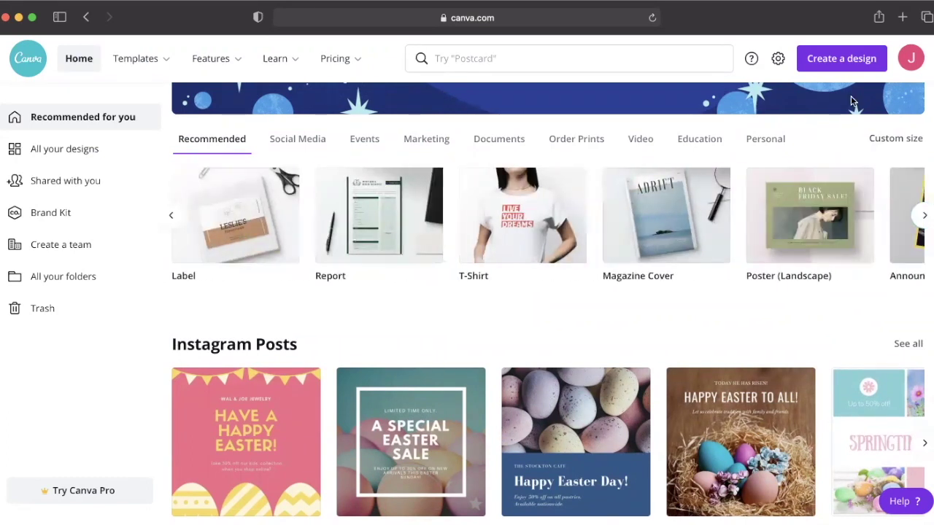
left_click(841, 70)
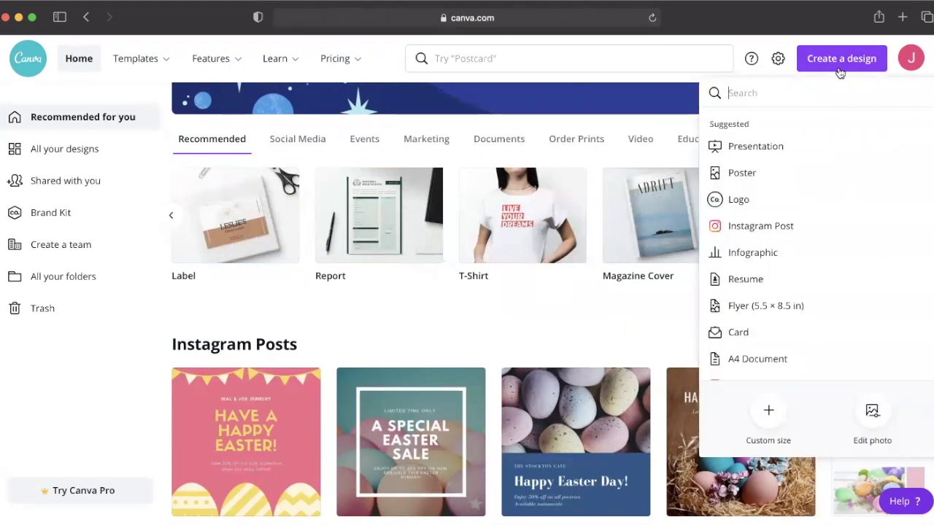
Start a blank calendar design via the 'calend' search and browse the calendar templates.
type("ca")
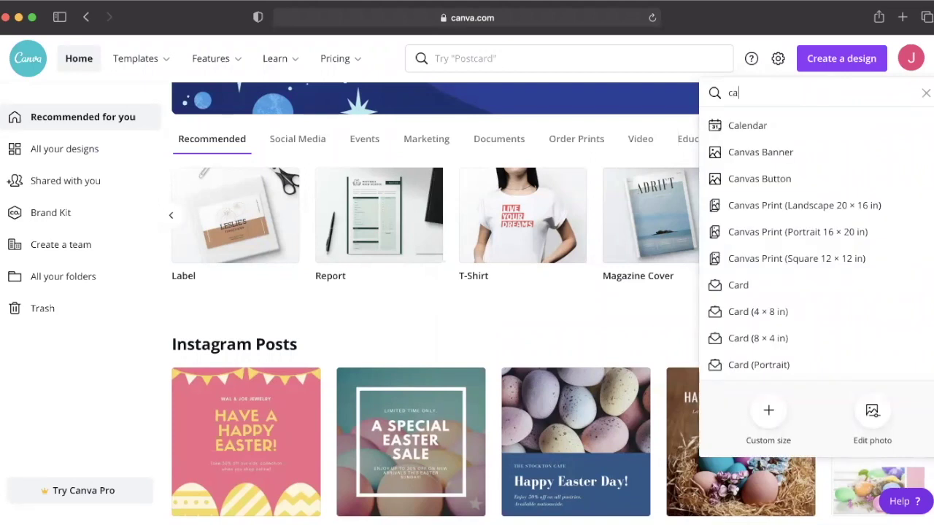
type("lend")
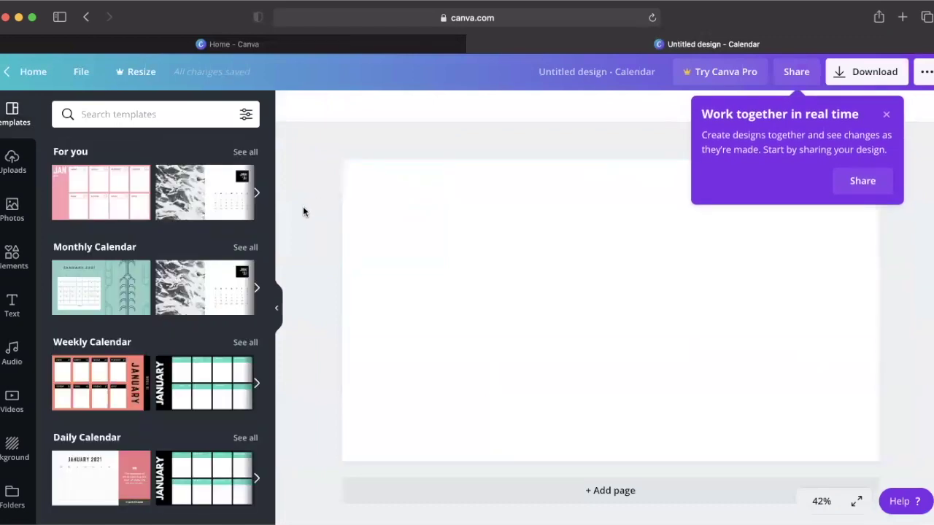
scroll(218, 298, "down", 5)
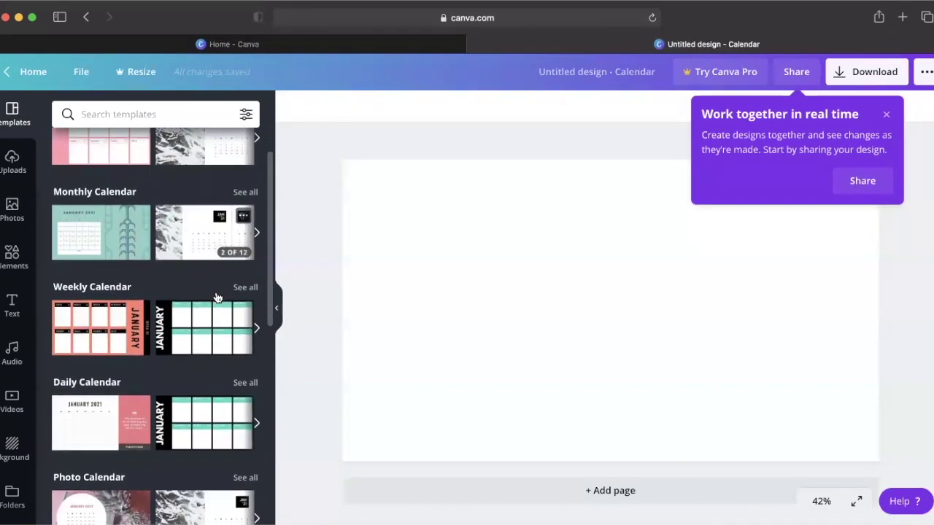
scroll(217, 297, "down", 5)
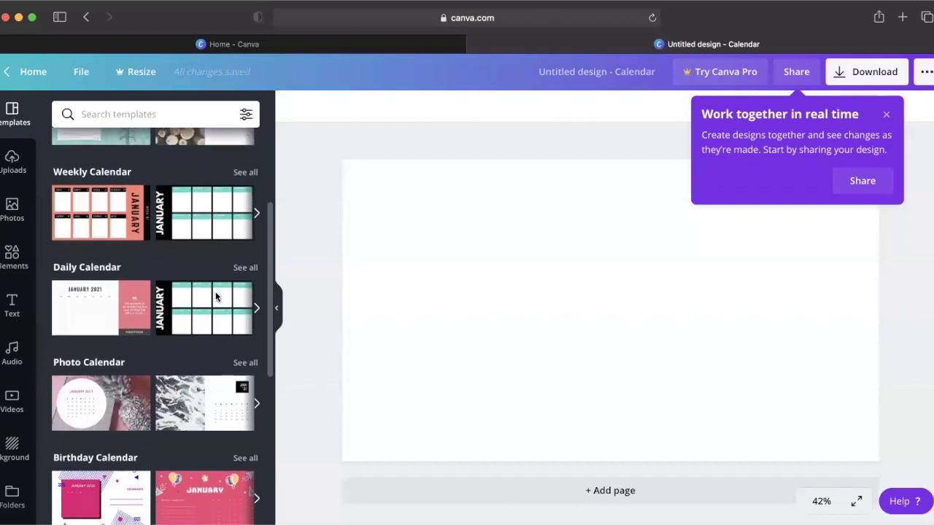
scroll(216, 296, "down", 2)
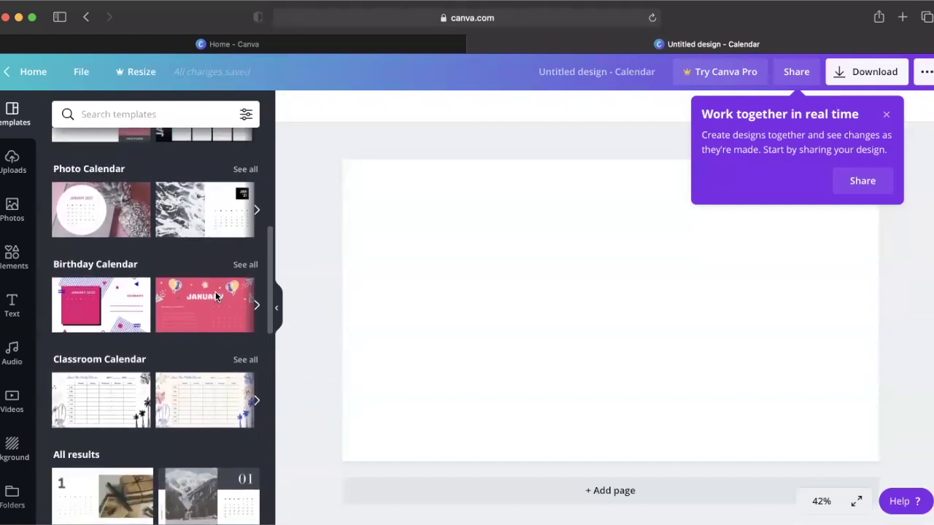
scroll(218, 298, "down", 6)
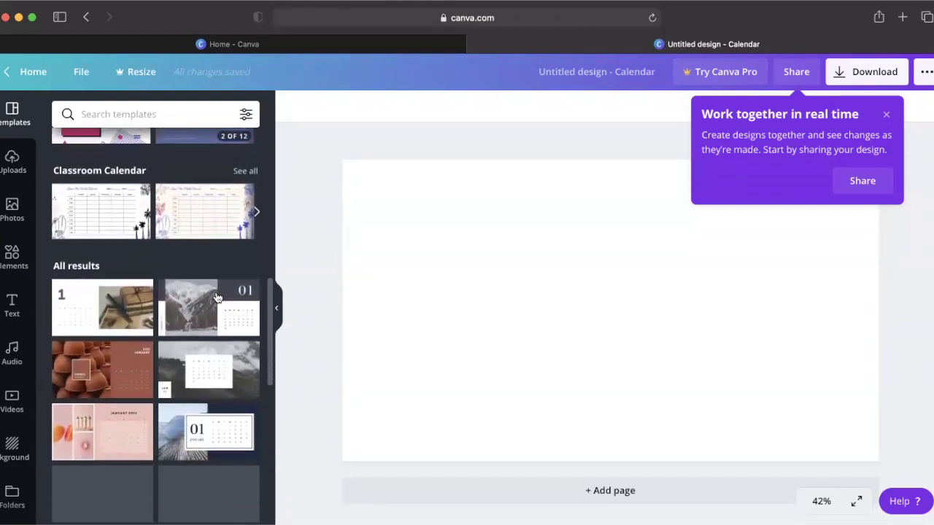
scroll(217, 297, "down", 6)
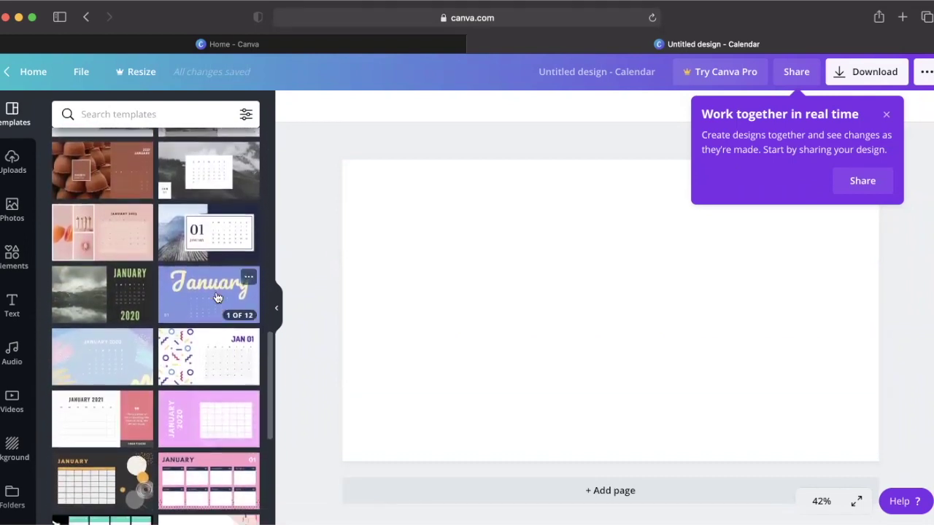
scroll(217, 297, "down", 5)
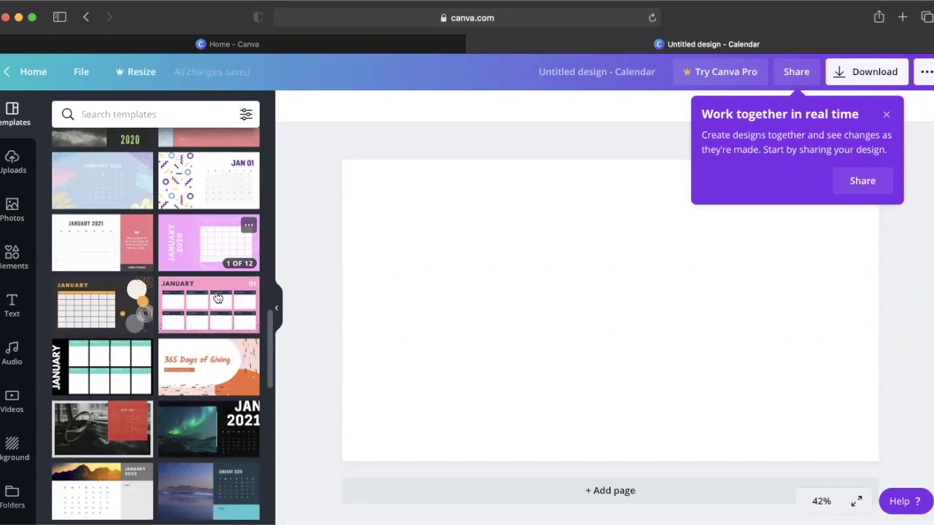
scroll(217, 297, "down", 5)
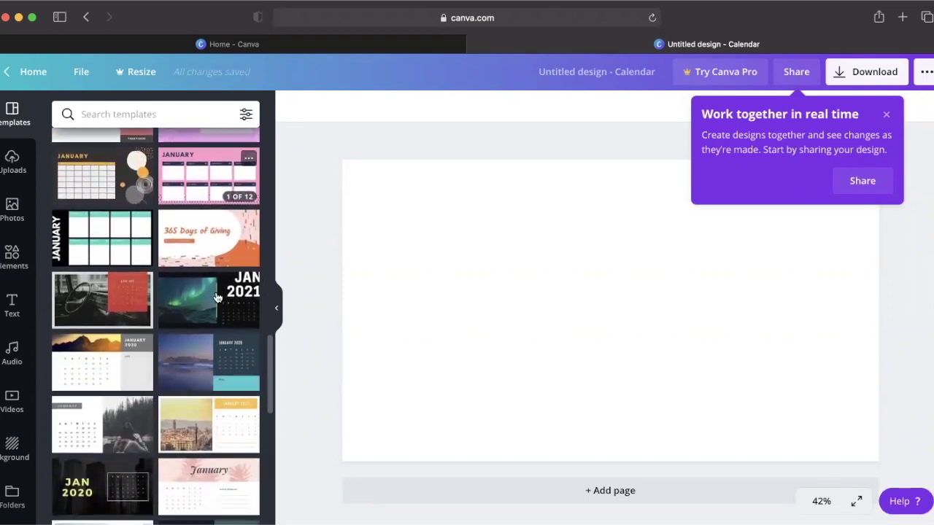
scroll(217, 297, "down", 5)
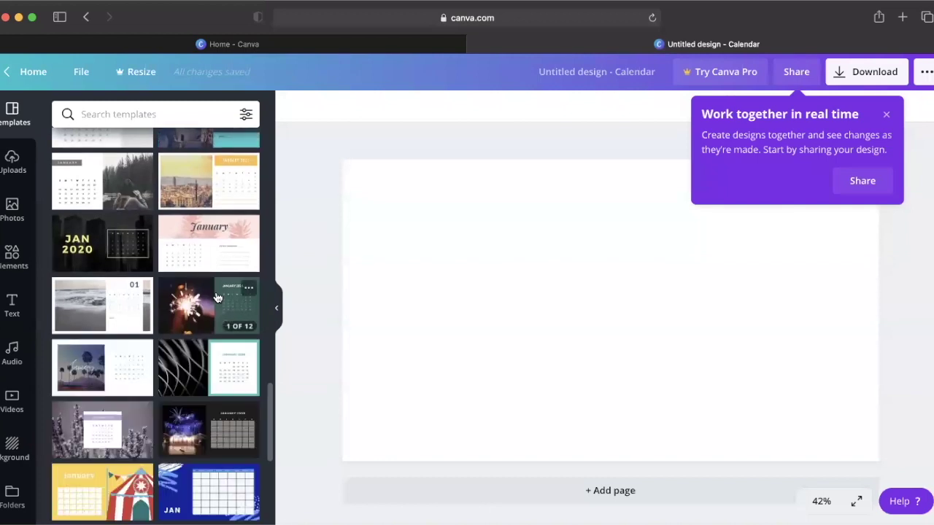
scroll(218, 298, "down", 5)
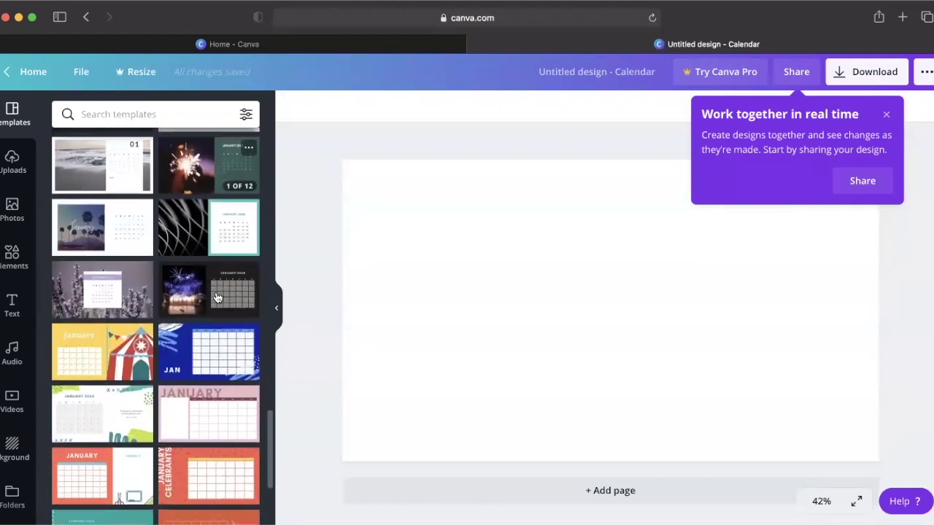
scroll(218, 298, "down", 2)
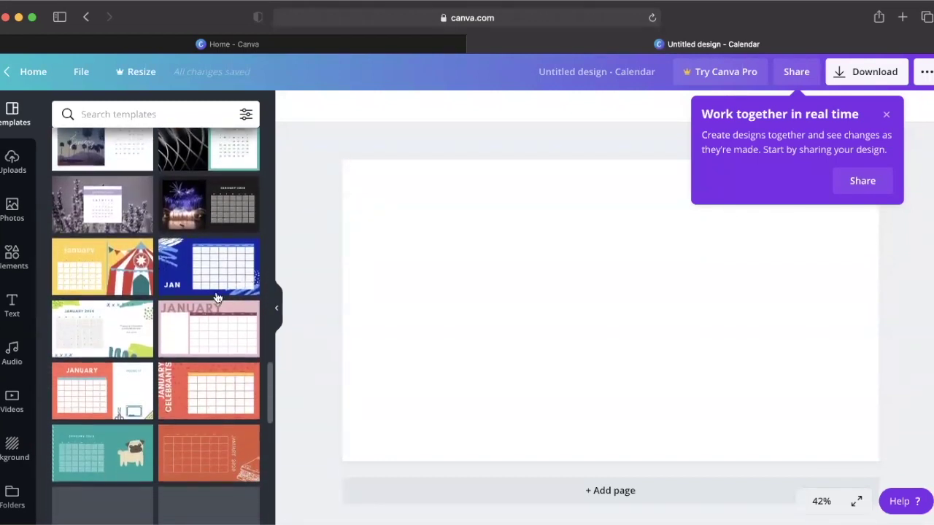
scroll(218, 298, "down", 3)
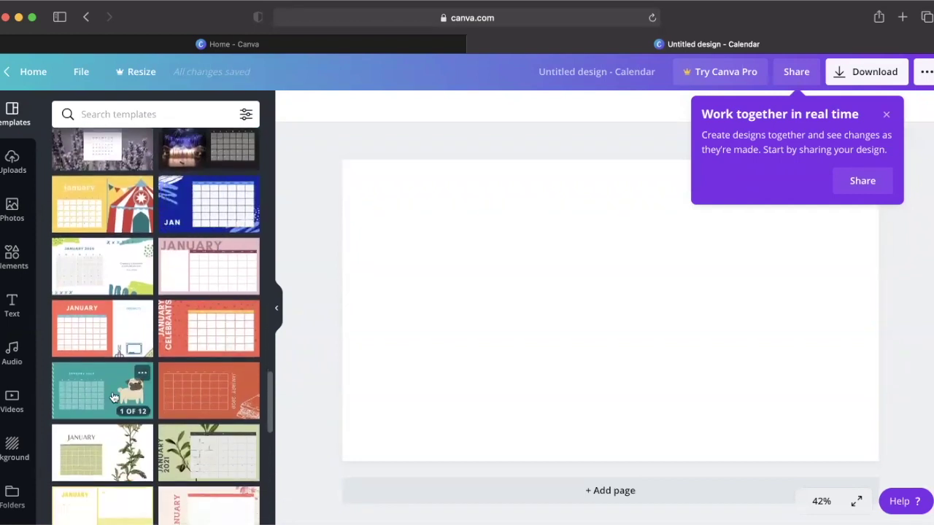
View the Colourful Cute Animals Calendar's 12 pages, then go back to the Home tab.
left_click(107, 394)
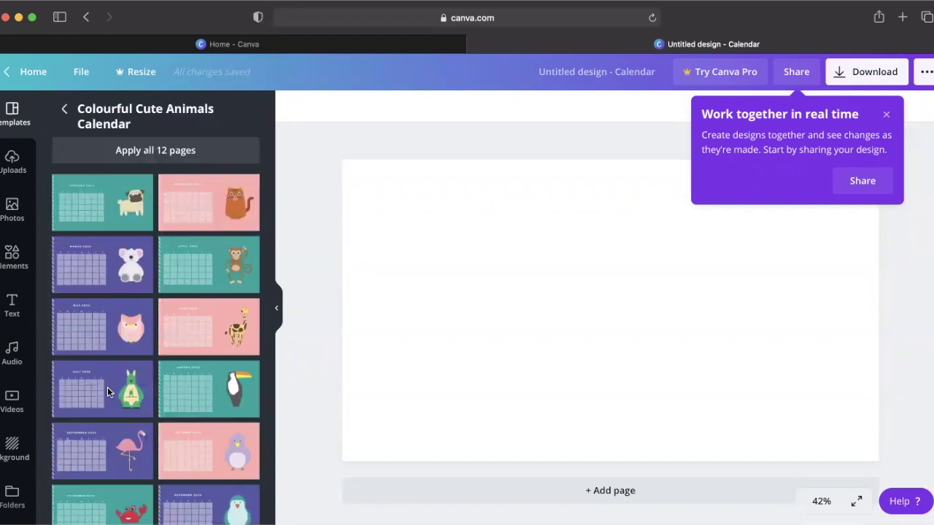
scroll(132, 345, "down", 1)
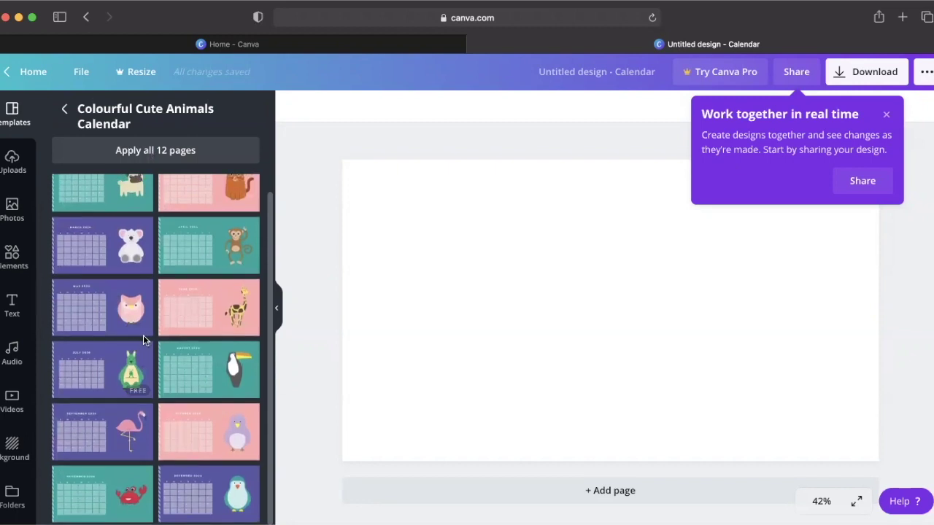
scroll(109, 259, "up", 1)
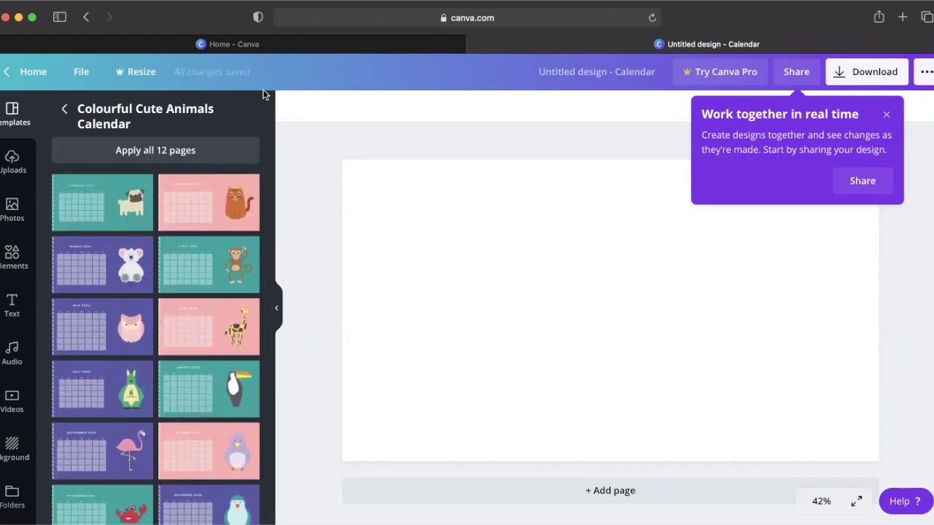
left_click(259, 46)
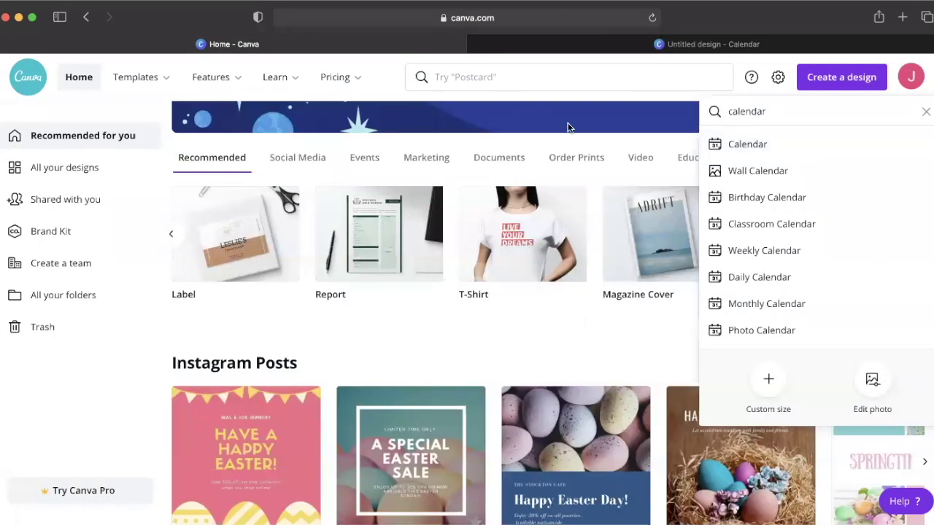
Replace the calendar search with 'ca' and create a blank 7 x 5 in card.
left_click(926, 114)
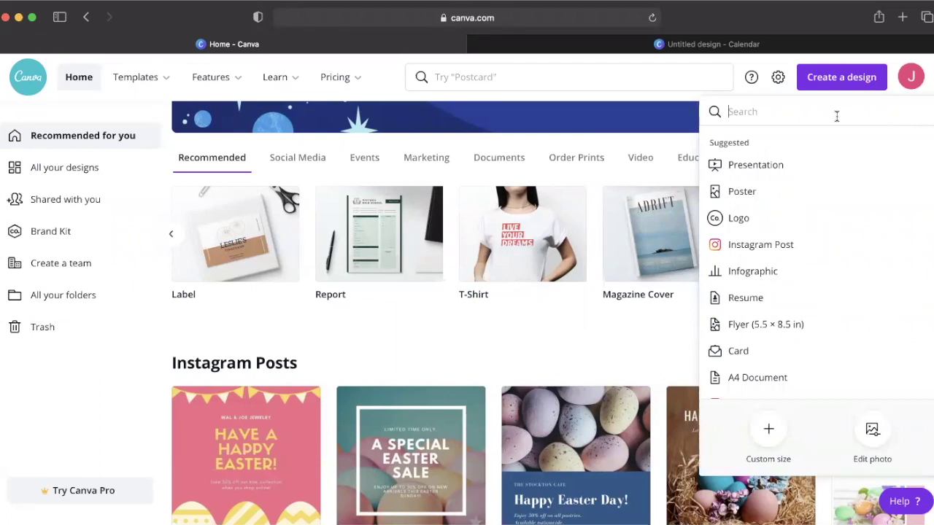
type("car")
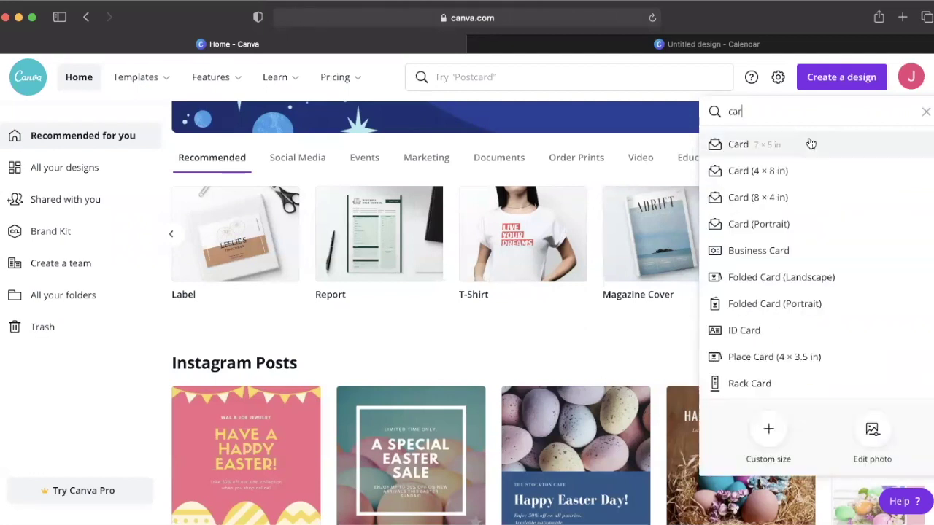
left_click(810, 144)
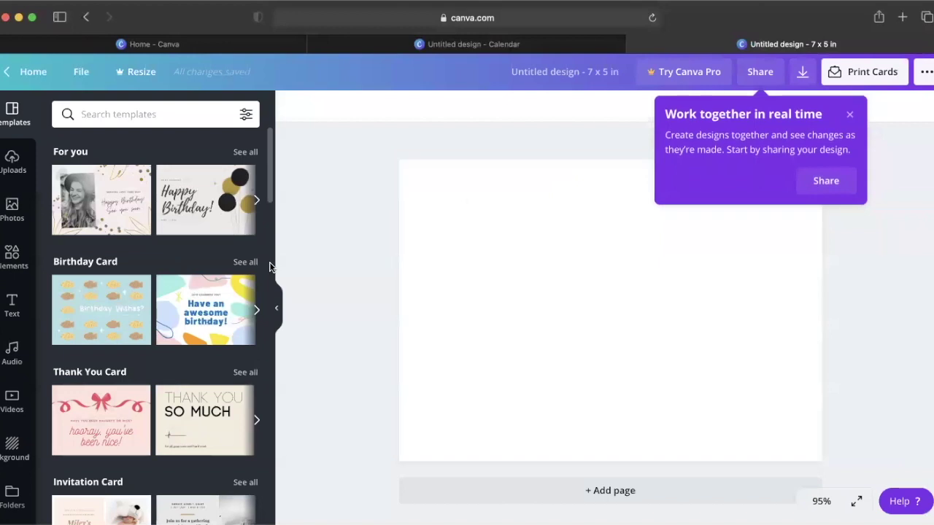
Scroll the card templates down and back up to the Thank You cards.
scroll(178, 351, "down", 5)
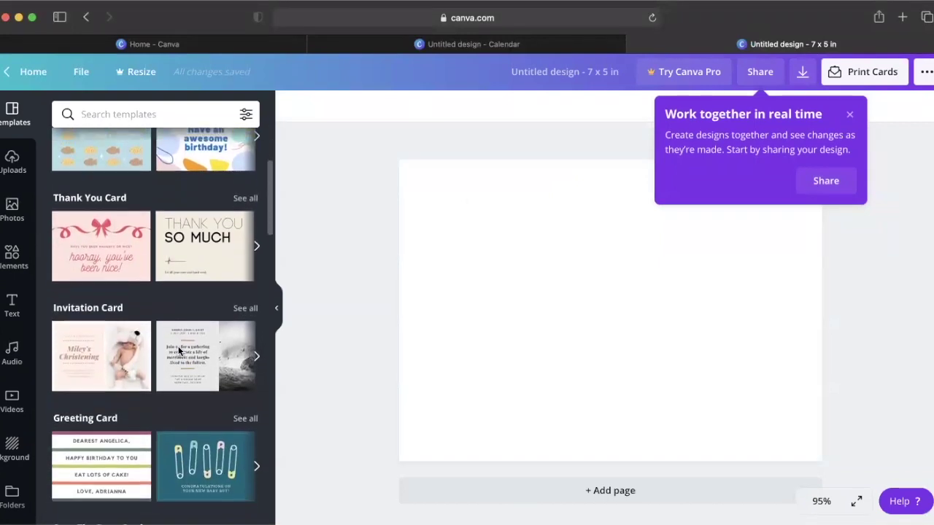
scroll(179, 352, "down", 4)
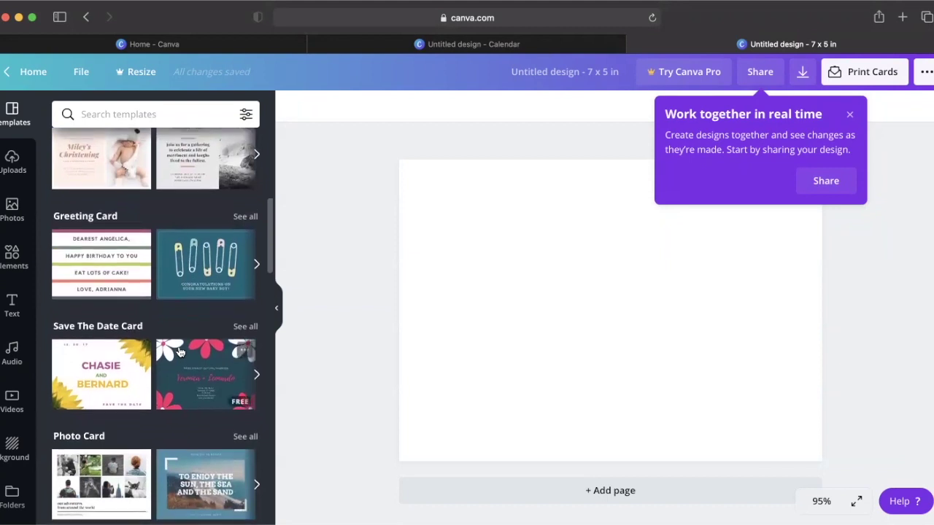
scroll(180, 352, "down", 4)
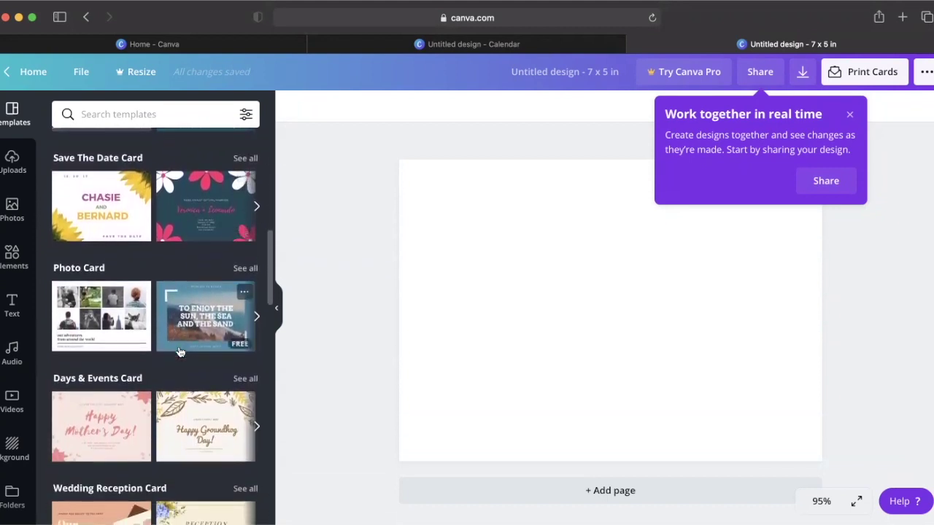
scroll(181, 352, "down", 4)
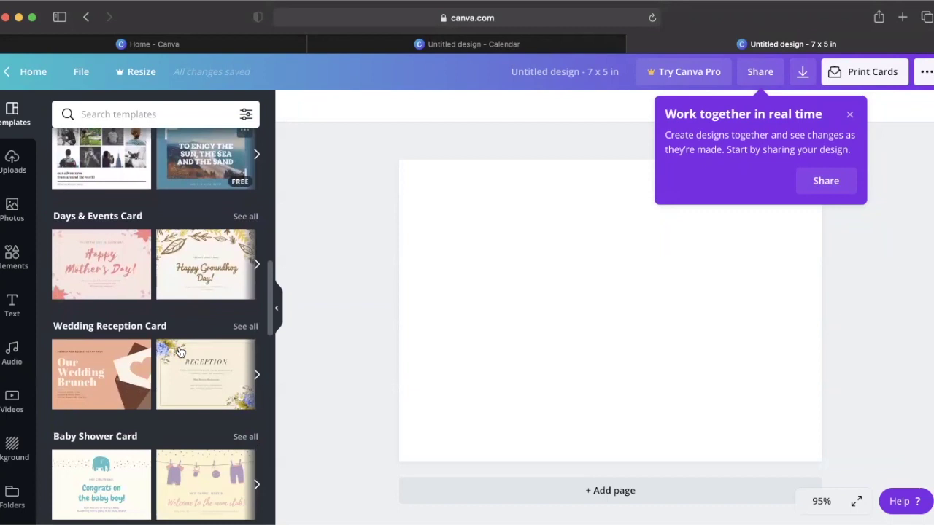
scroll(181, 352, "down", 3)
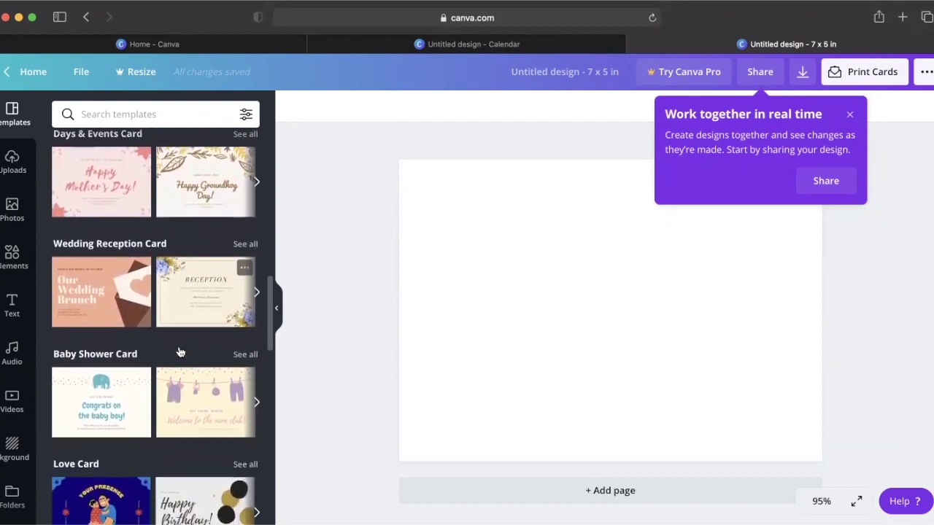
scroll(181, 352, "down", 3)
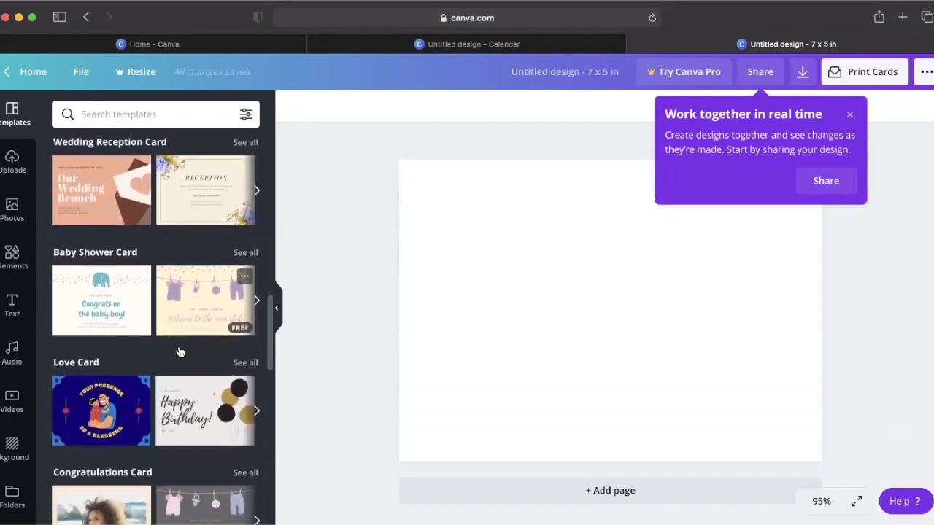
scroll(180, 352, "down", 3)
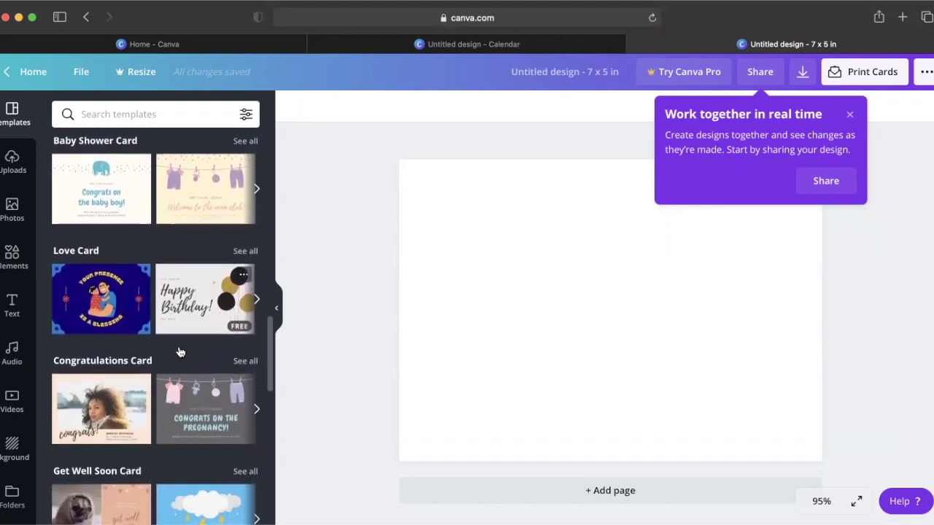
scroll(180, 353, "down", 3)
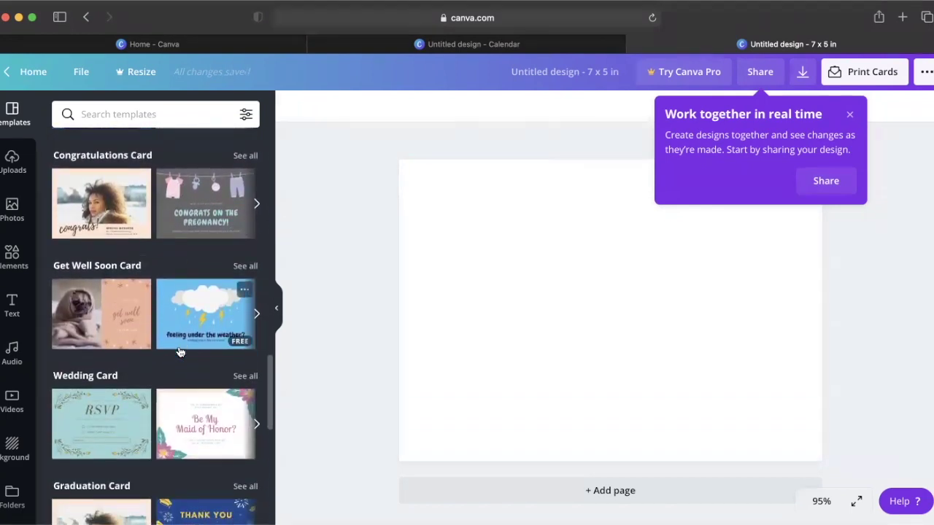
scroll(180, 352, "down", 3)
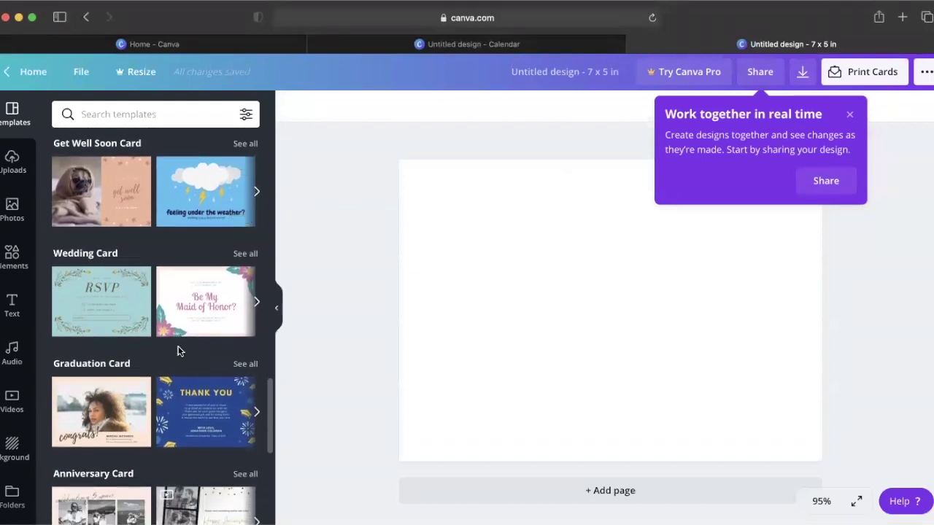
scroll(180, 353, "down", 4)
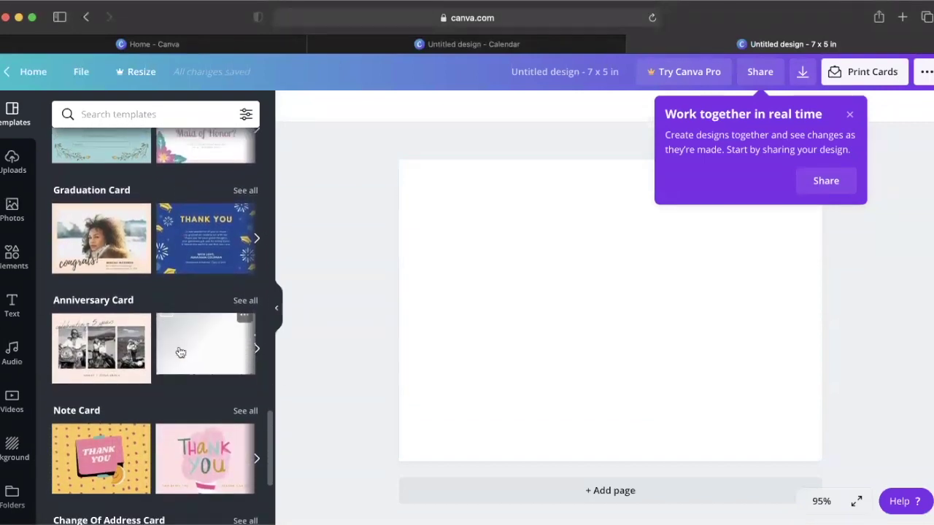
scroll(180, 352, "down", 3)
scroll(180, 352, "up", 3)
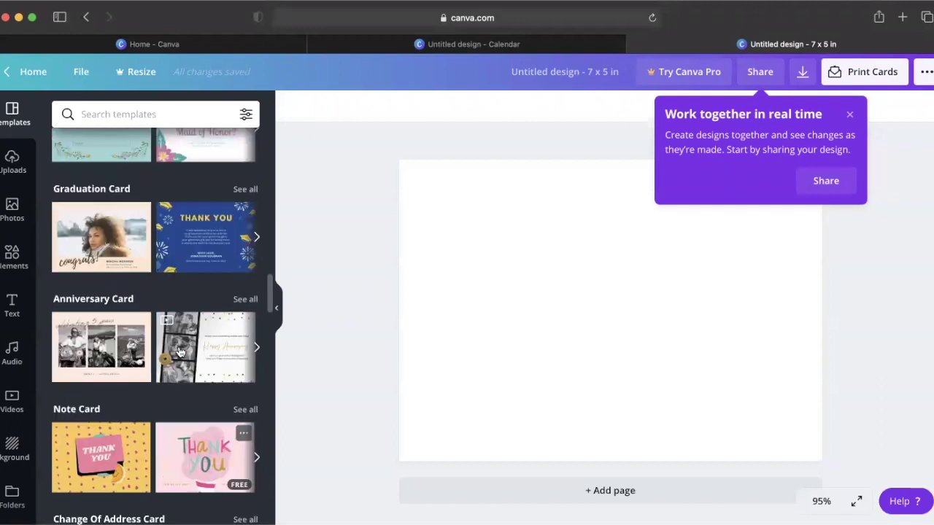
scroll(181, 353, "up", 15)
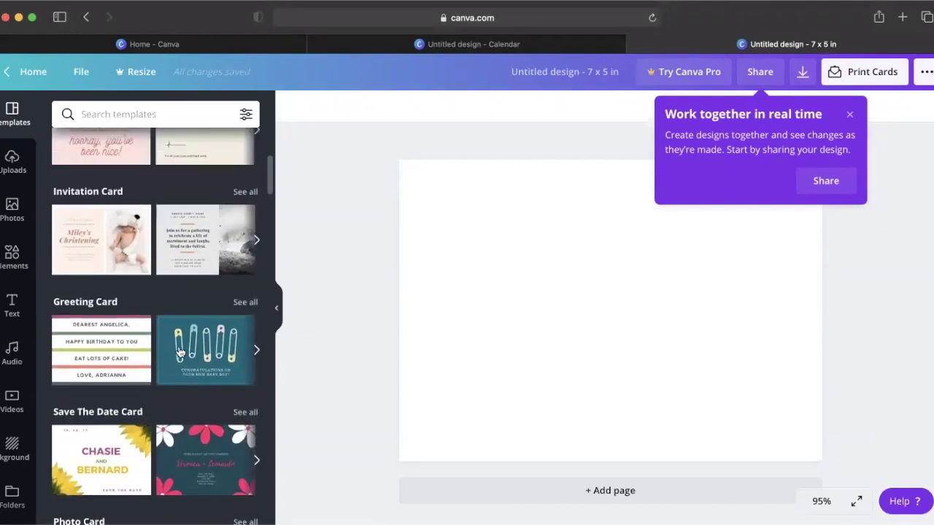
scroll(180, 352, "up", 3)
Apply the Thank You So Much template's first page to the card, then return to Home.
left_click(213, 271)
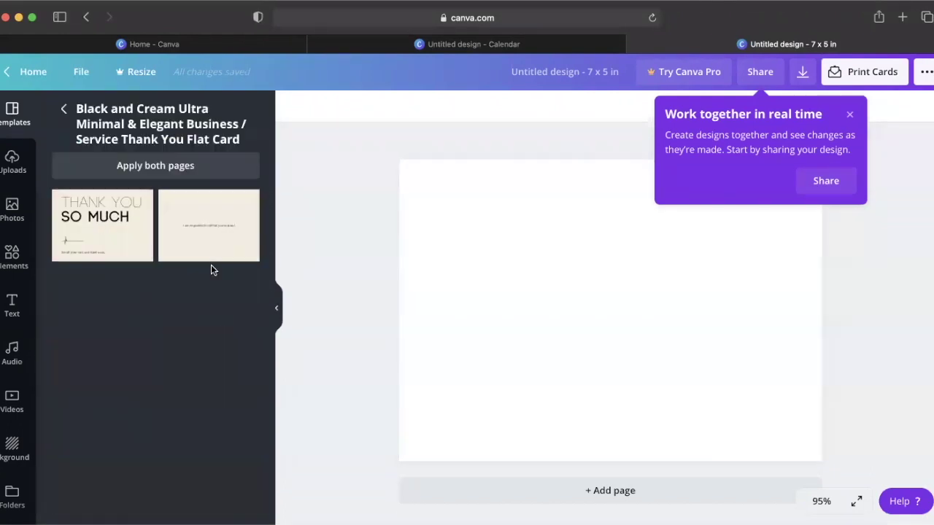
left_click(113, 234)
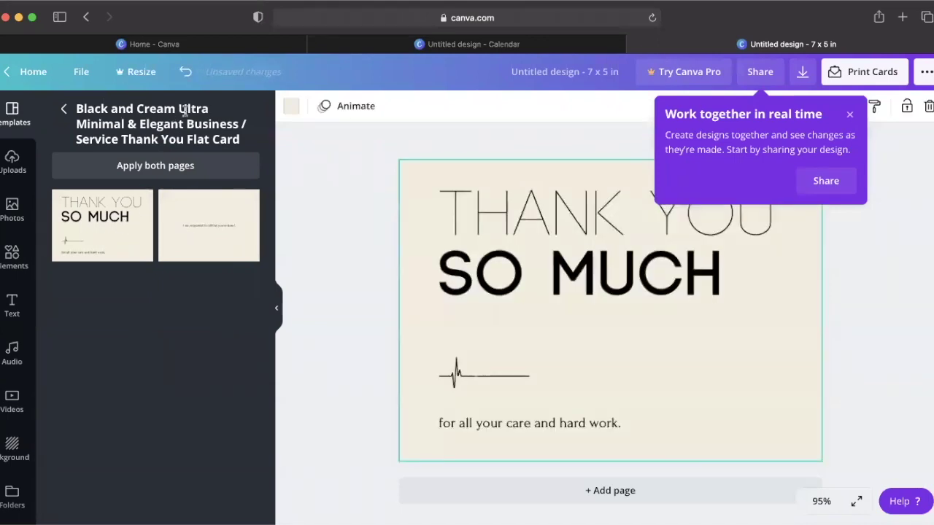
left_click(230, 41)
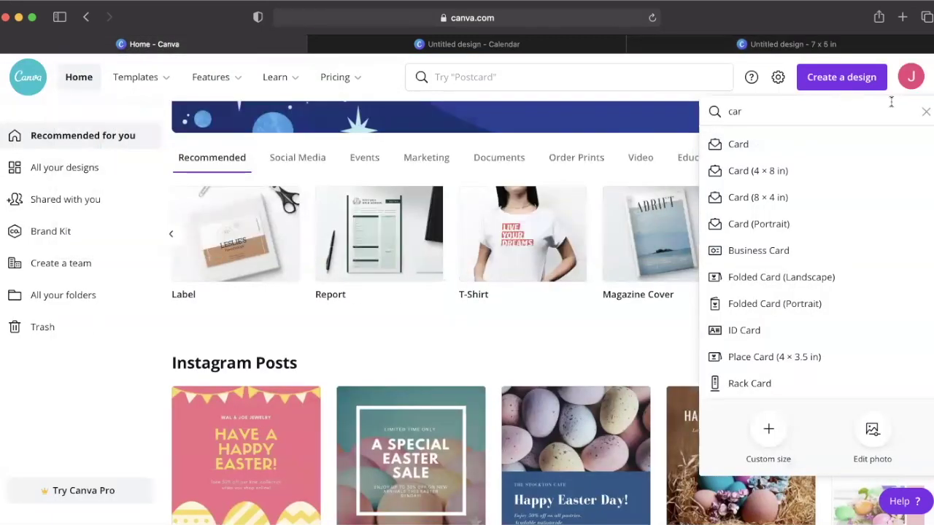
Replace the card search with 'pre' to create a blank 16:9 Presentation.
left_click(926, 112)
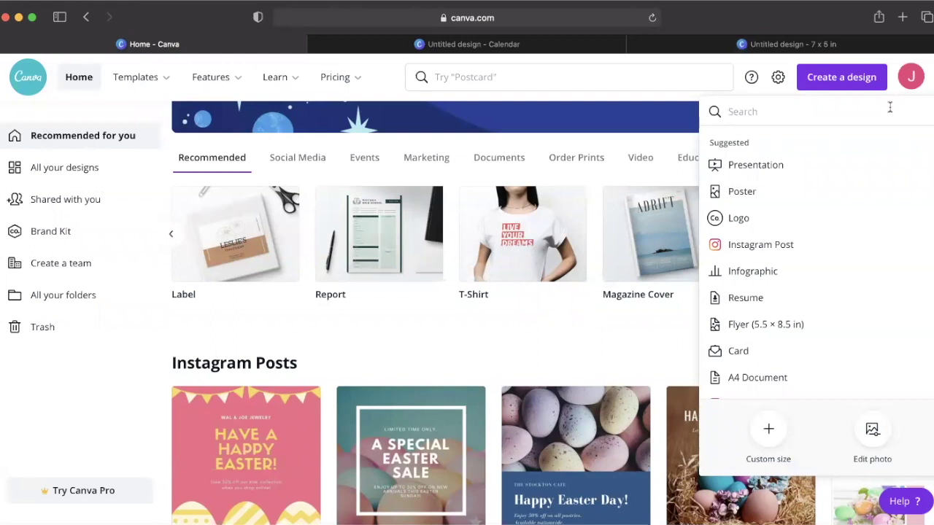
type("pre")
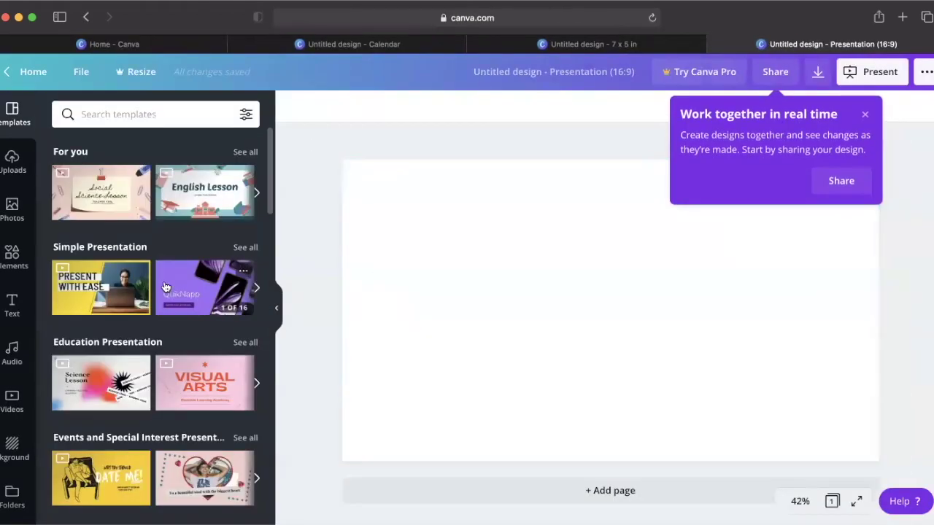
Scroll through Simple, Education, Startup and Business presentation templates, then back up to For you.
scroll(165, 287, "down", 4)
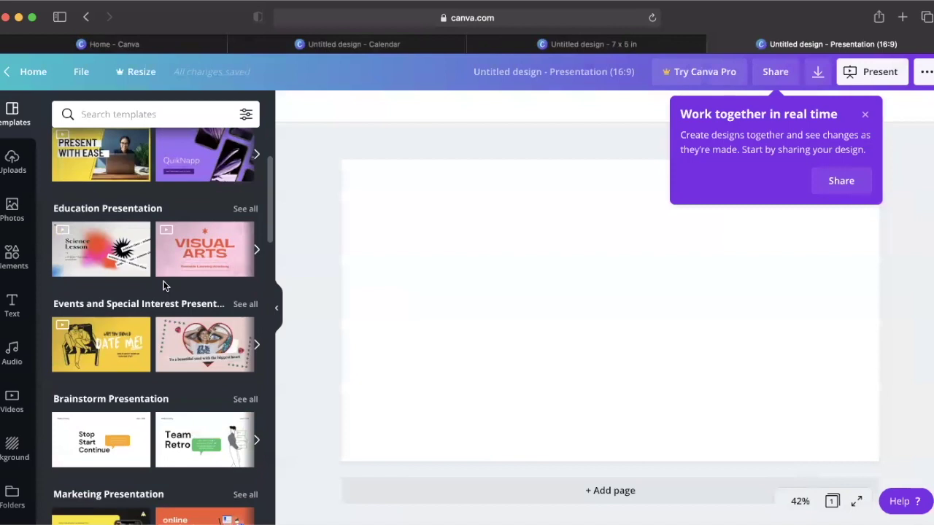
scroll(163, 286, "down", 5)
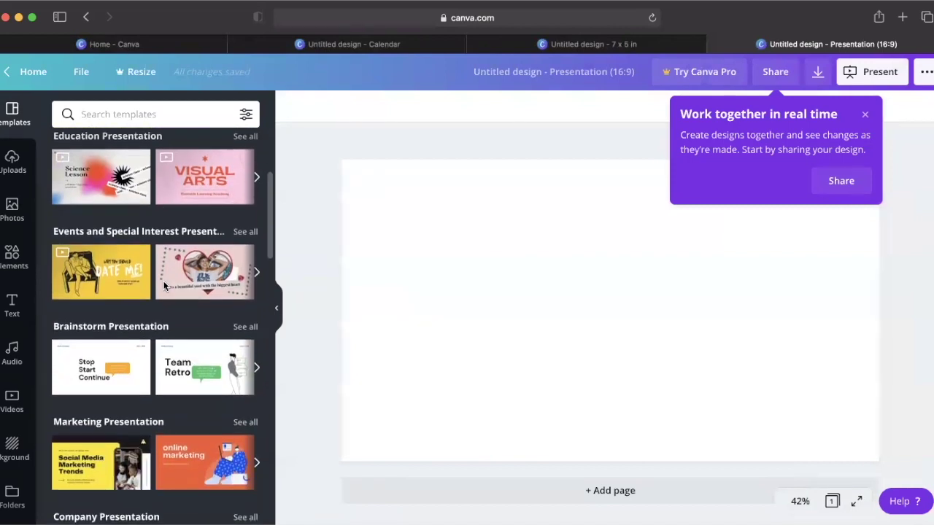
scroll(164, 286, "down", 1)
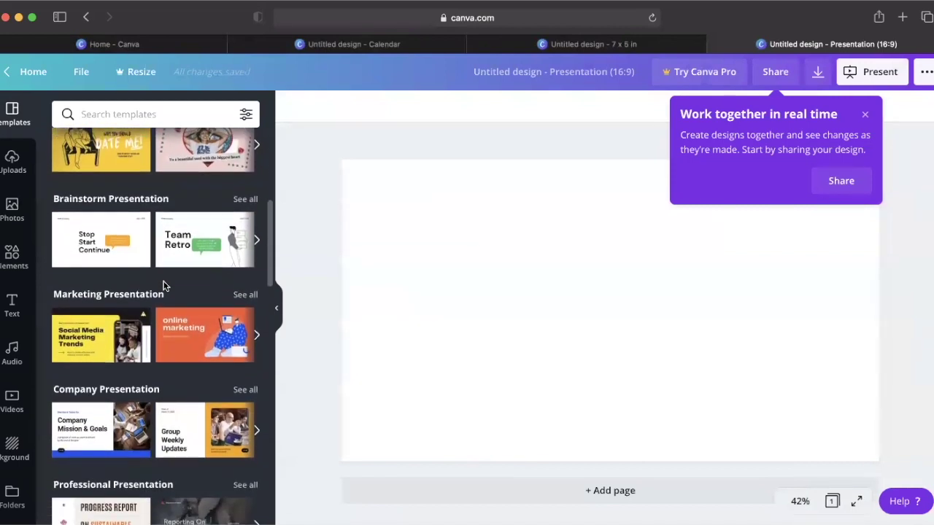
scroll(163, 285, "down", 6)
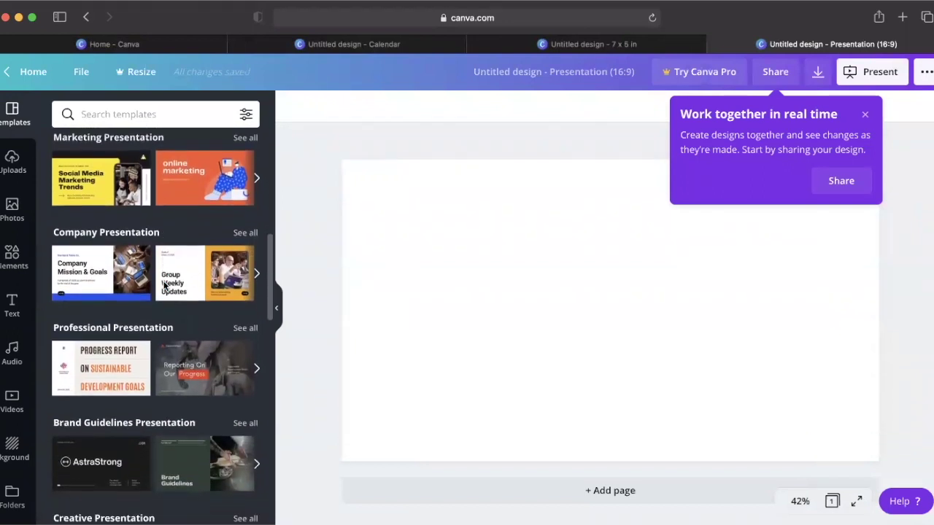
mouse_move(166, 287)
scroll(165, 285, "down", 5)
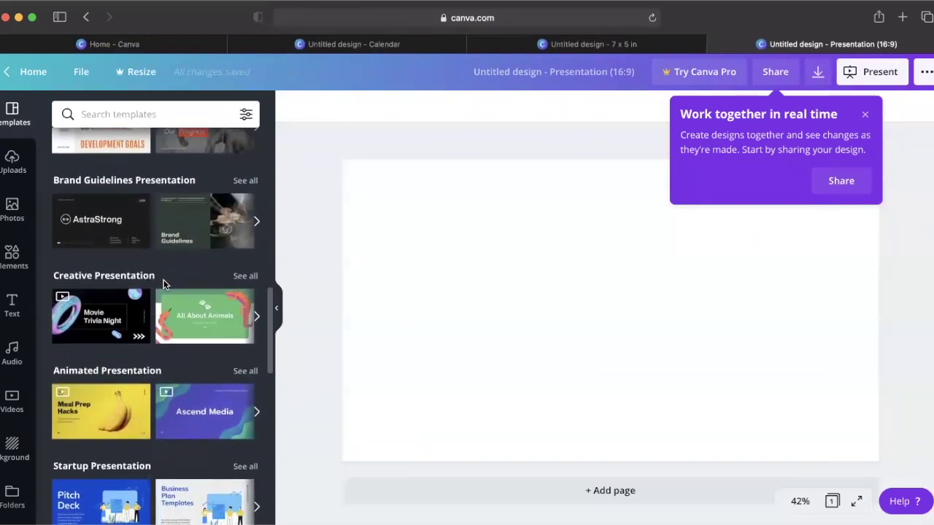
scroll(163, 284, "down", 6)
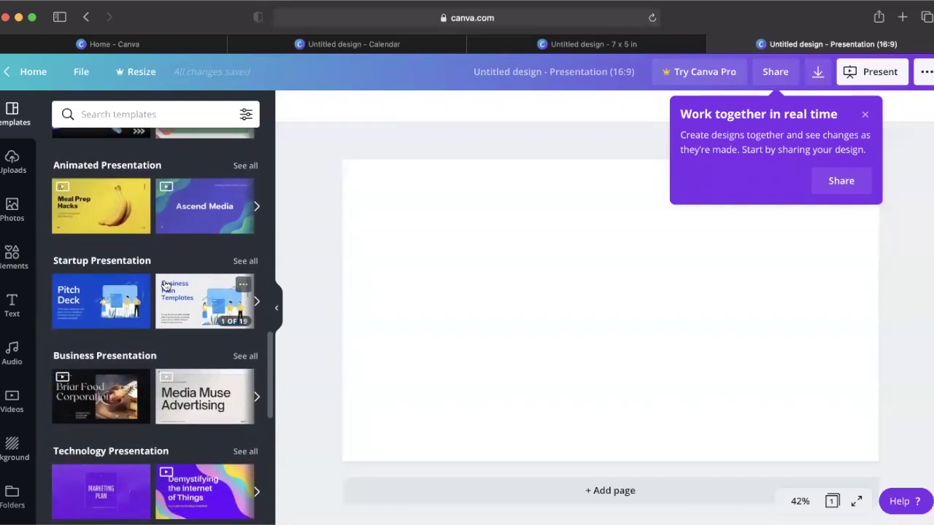
scroll(165, 286, "down", 4)
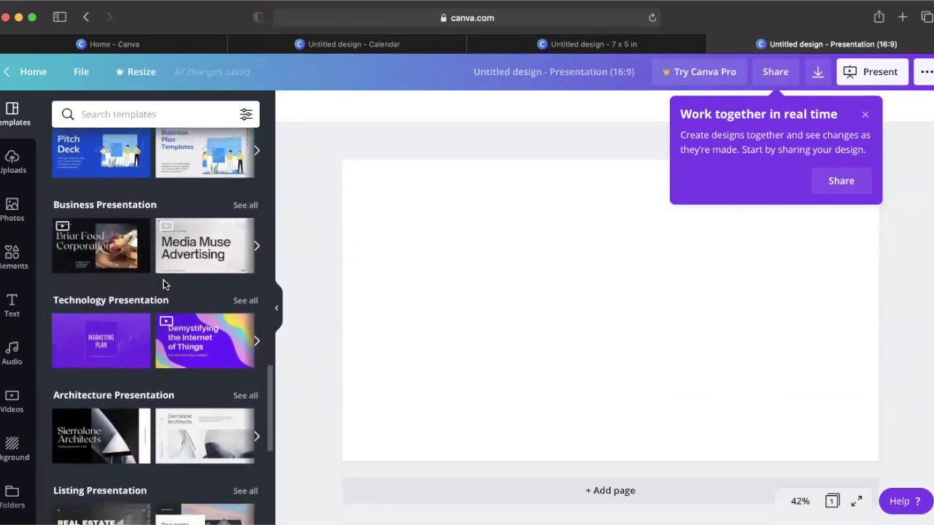
scroll(164, 285, "up", 20)
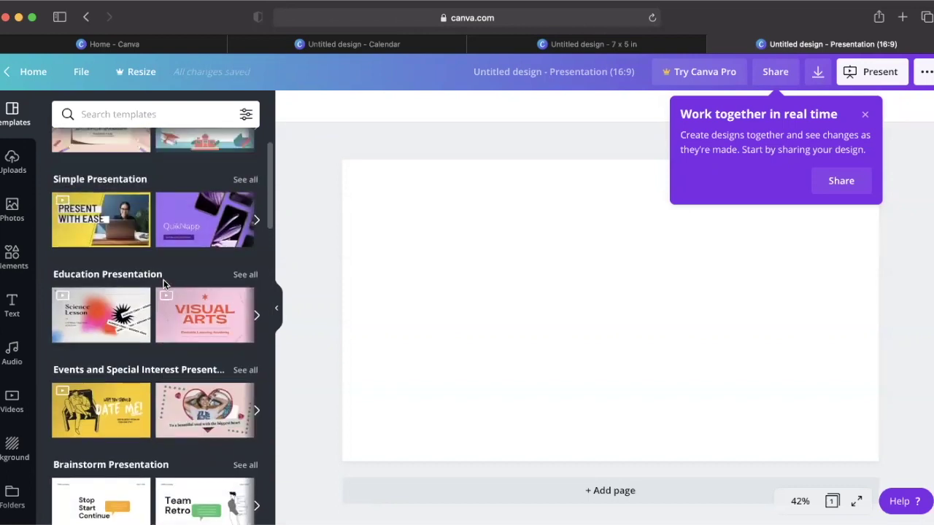
scroll(164, 285, "up", 2)
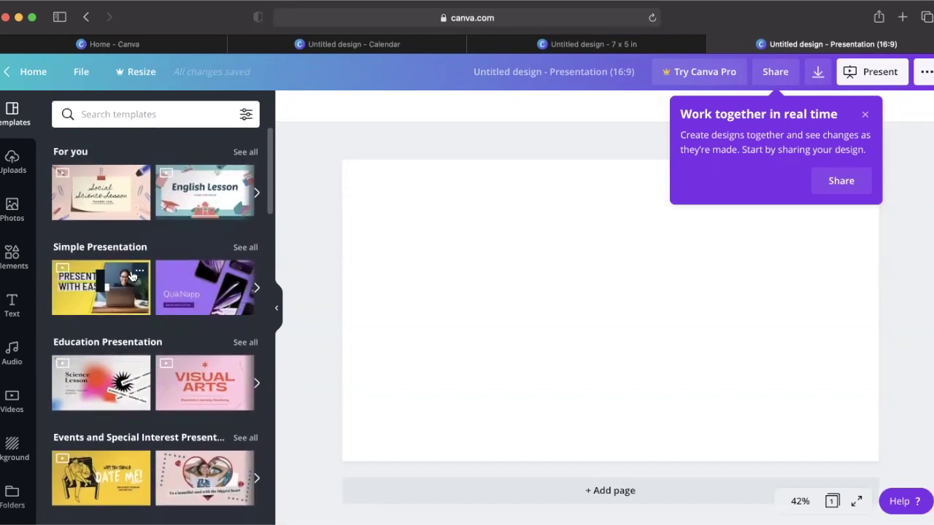
Apply the English Lesson title slide to the page and scroll through the 18-page template.
left_click(208, 196)
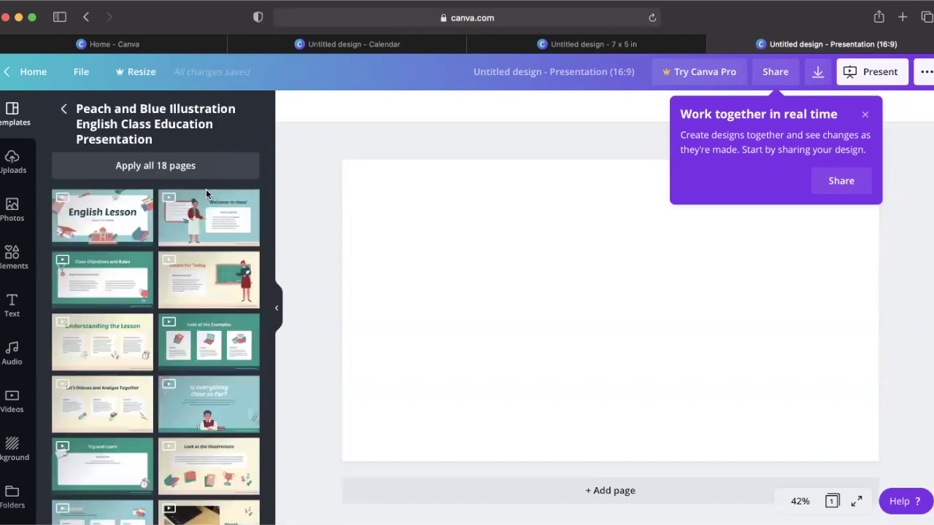
left_click(113, 224)
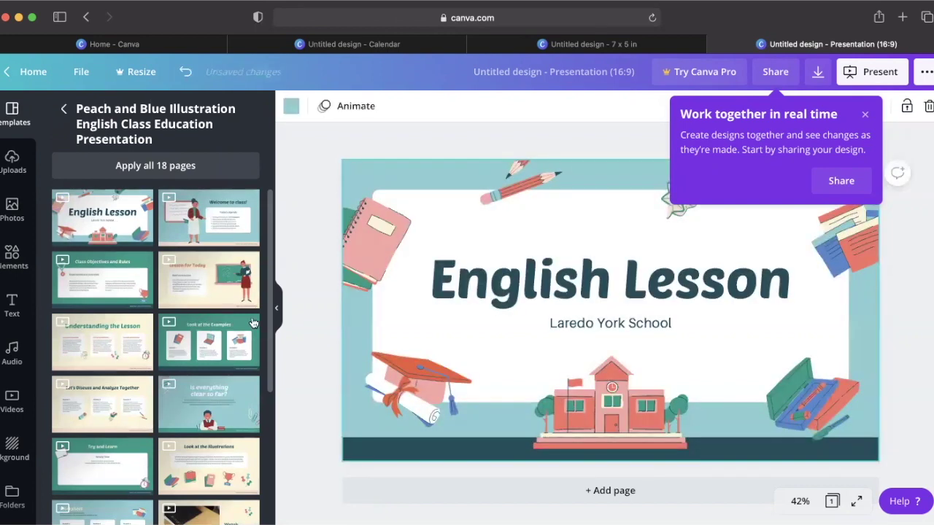
scroll(218, 370, "down", 5)
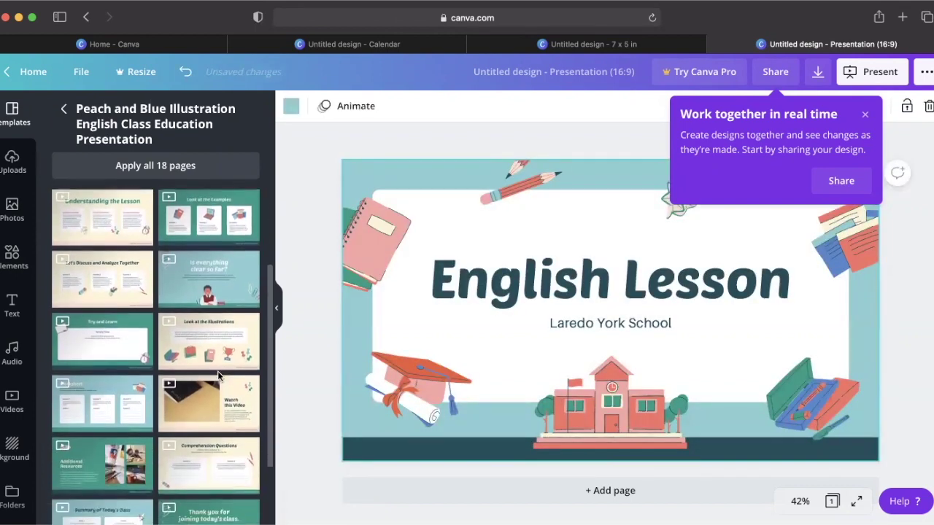
scroll(218, 371, "down", 2)
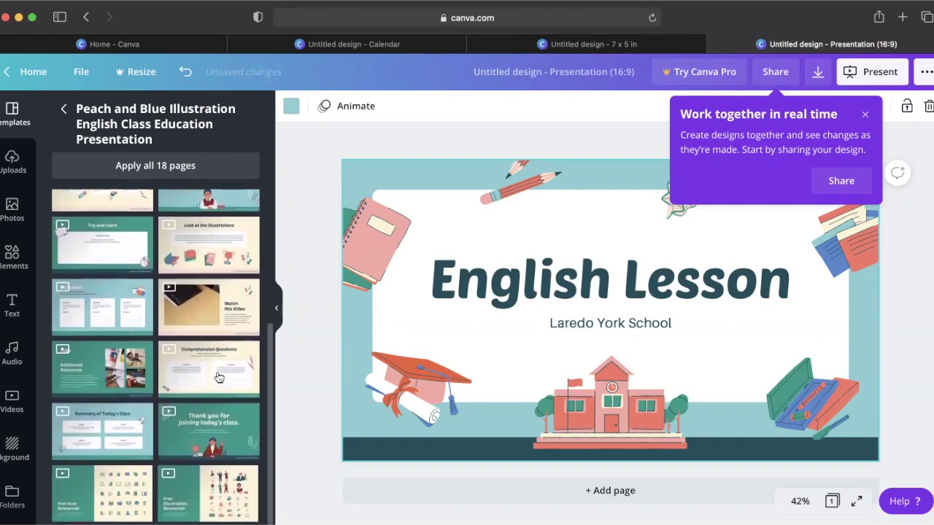
On the Home tab, scroll template rows past Cards and Invitations to YouTube Thumbnails and Zoom Virtual Backgrounds.
left_click(162, 45)
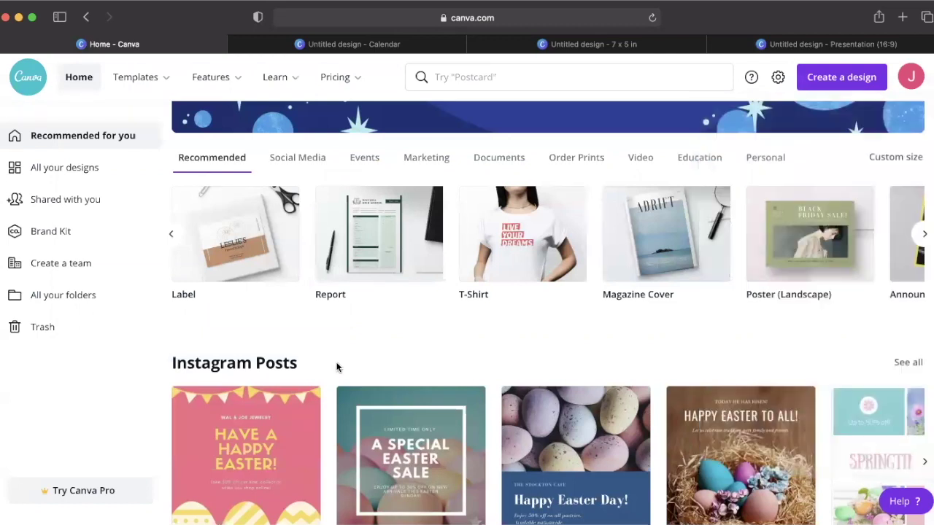
scroll(329, 428, "down", 5)
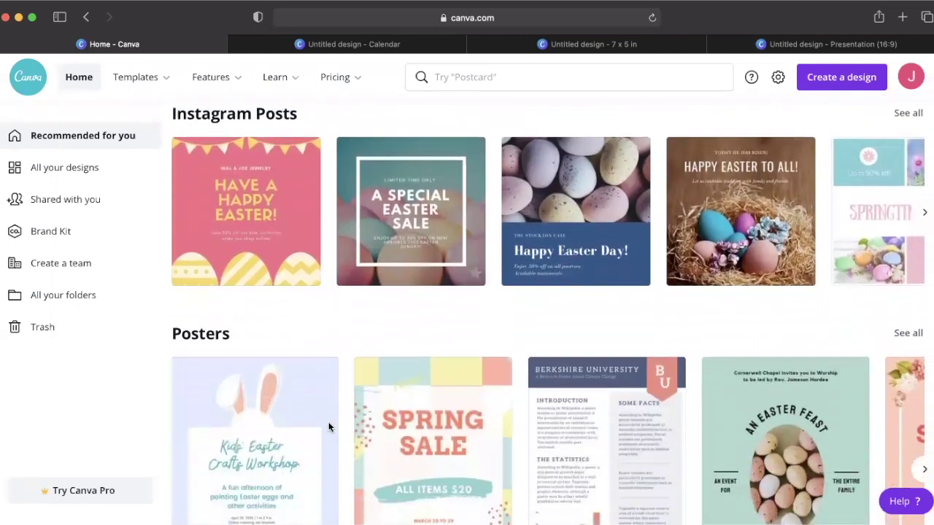
scroll(329, 428, "down", 7)
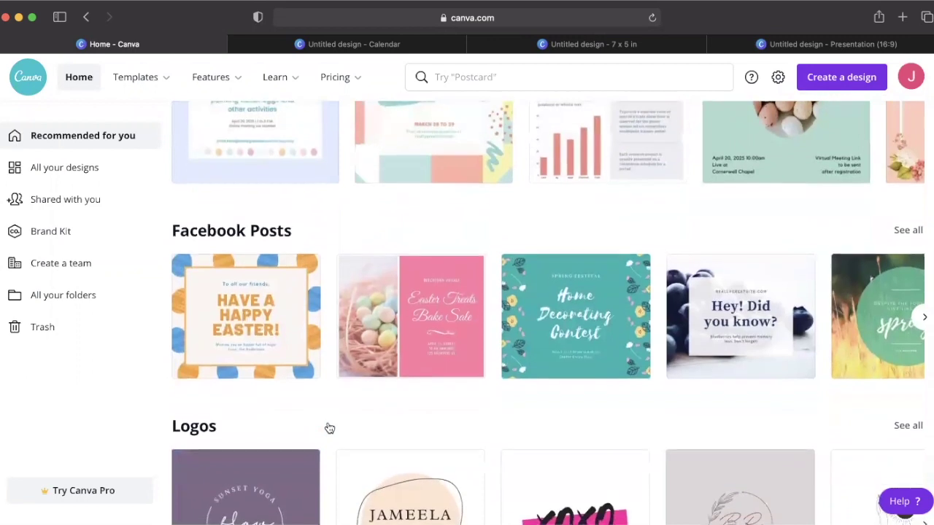
scroll(330, 428, "down", 3)
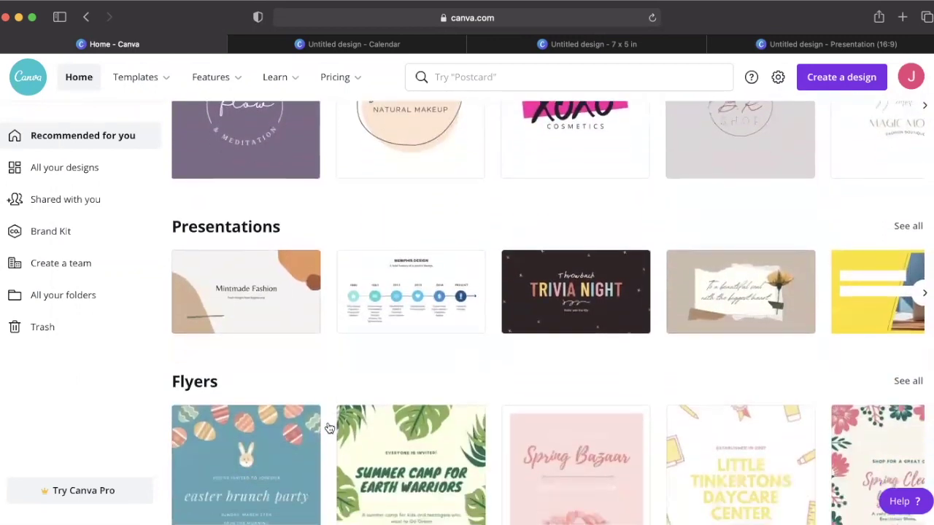
scroll(329, 428, "down", 5)
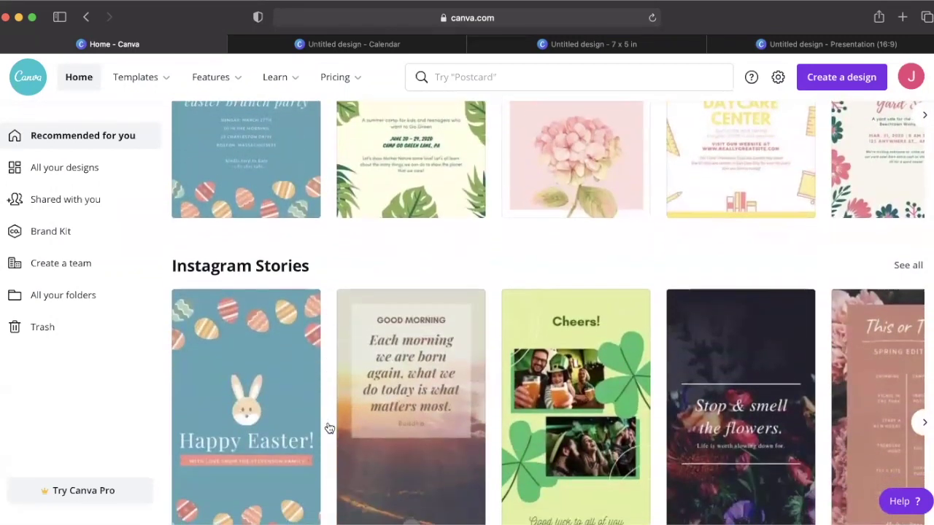
scroll(329, 428, "down", 6)
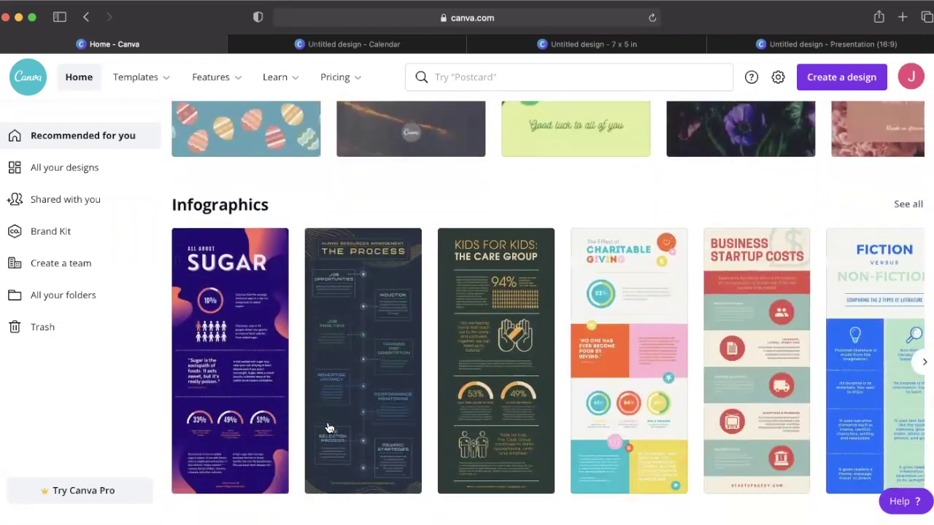
scroll(329, 428, "down", 3)
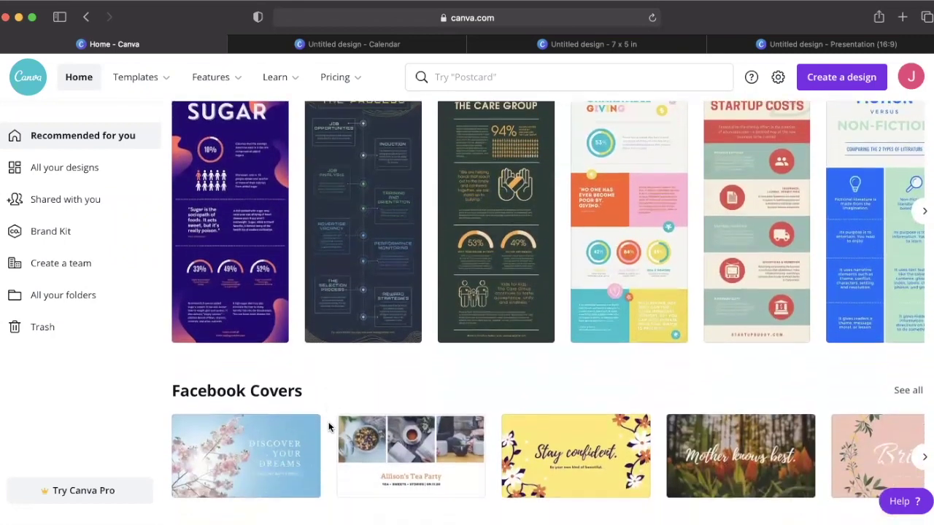
scroll(329, 428, "down", 4)
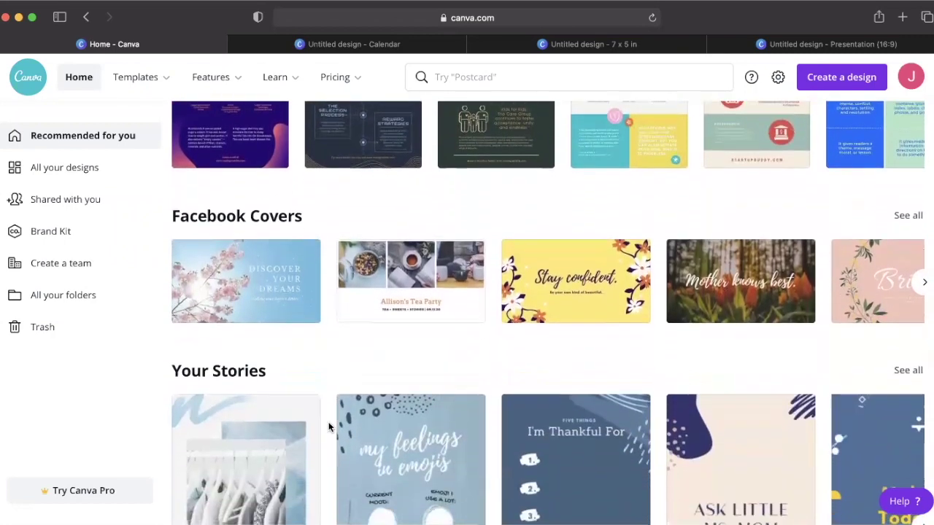
scroll(329, 428, "down", 5)
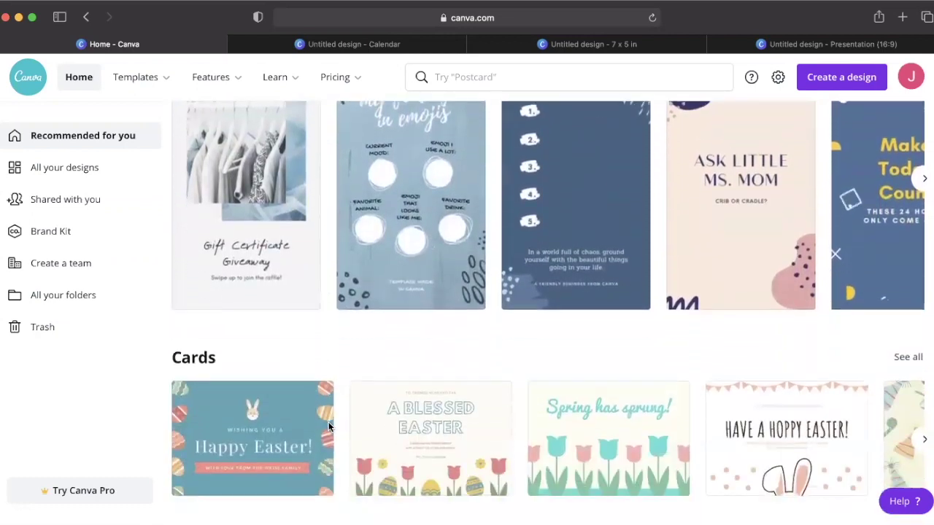
scroll(329, 428, "down", 4)
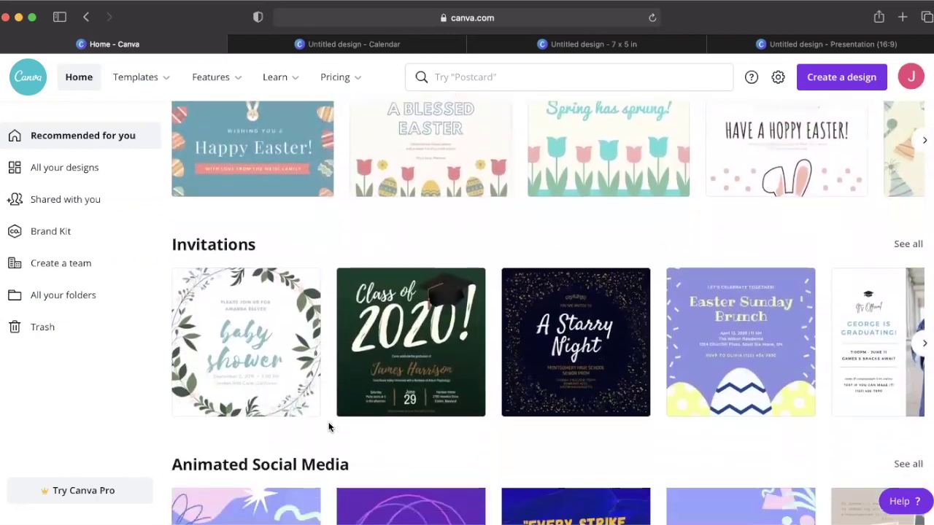
scroll(329, 428, "down", 6)
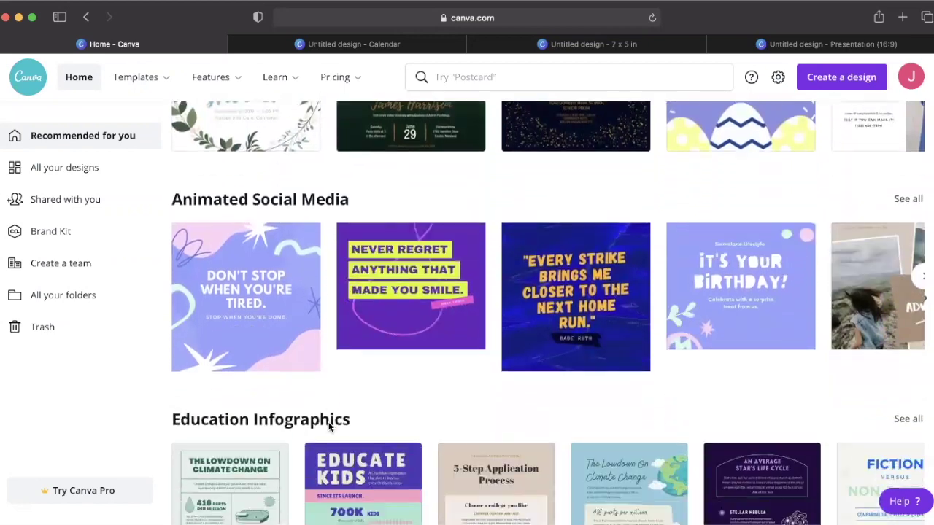
scroll(329, 427, "down", 2)
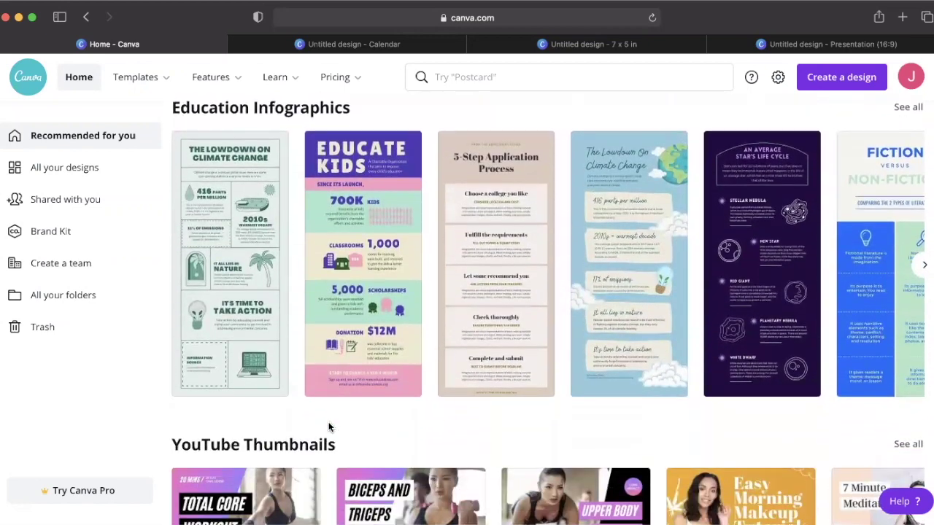
scroll(327, 476, "down", 7)
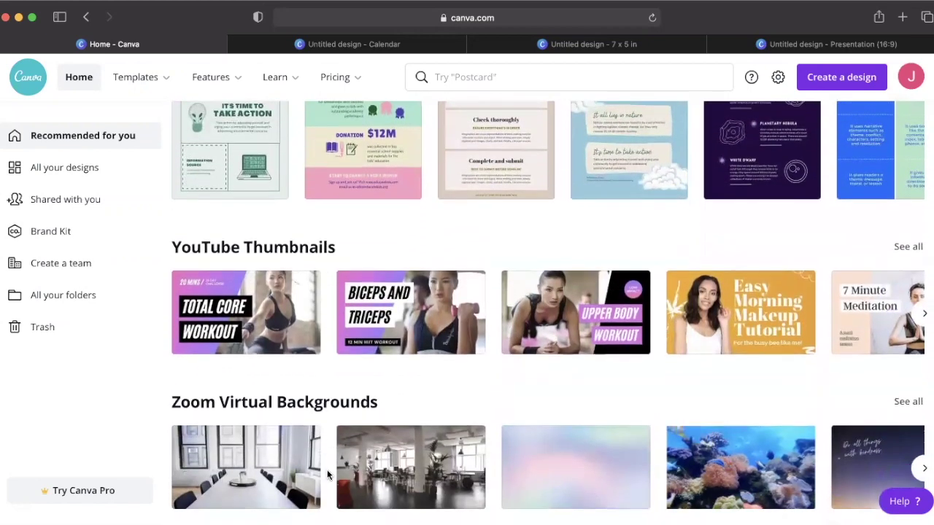